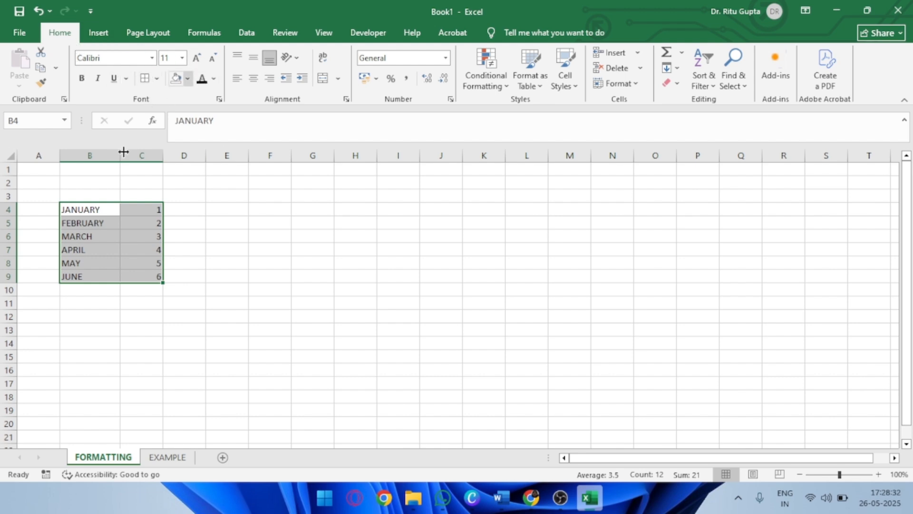
{"action": "right_click", "coordinate": [115, 236]}
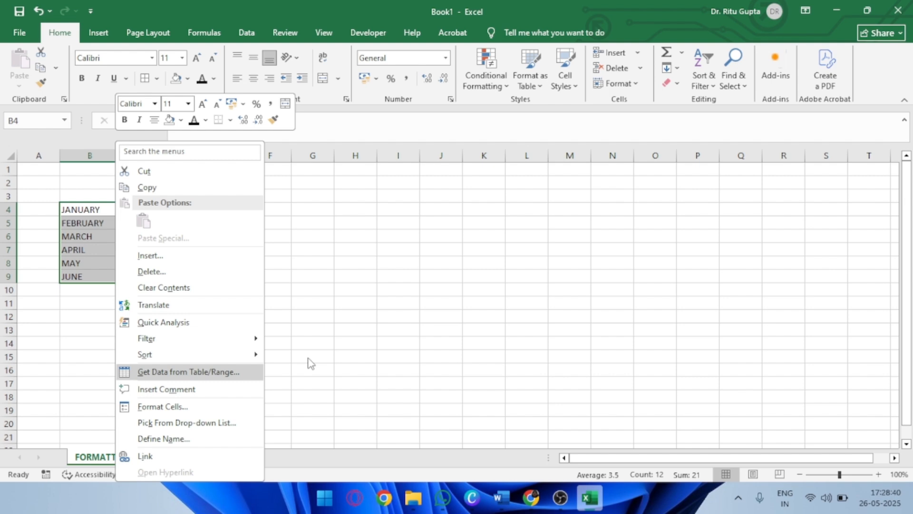
{"action": "key", "text": "Escape"}
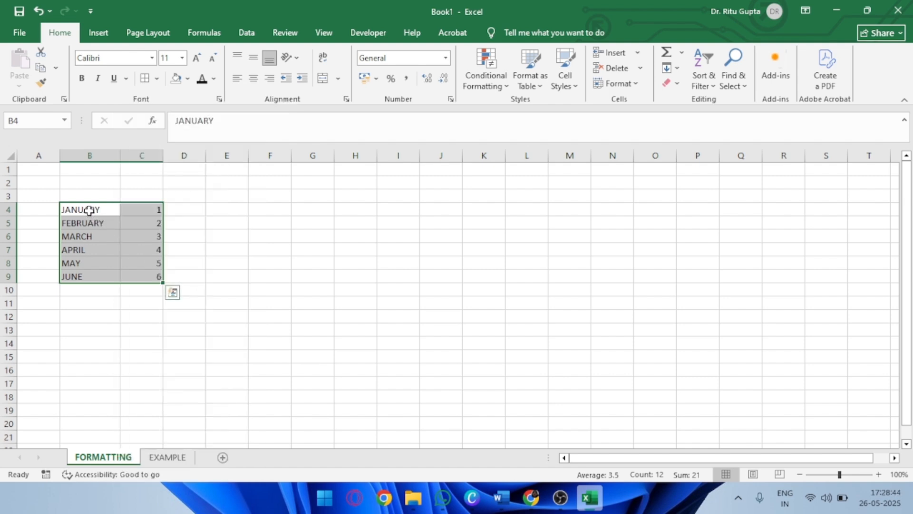
{"action": "left_click_drag", "start_coordinate": [233, 232], "coordinate": [92, 208]}
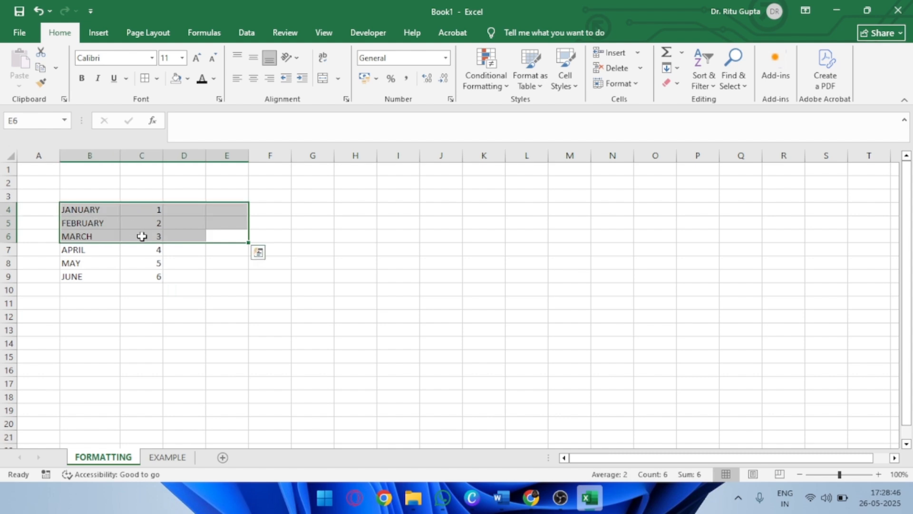
{"action": "left_click", "coordinate": [160, 258]}
- Set the font of the month table in B4:C9 to Aptos Display at size 12
{"action": "left_click", "coordinate": [91, 208]}
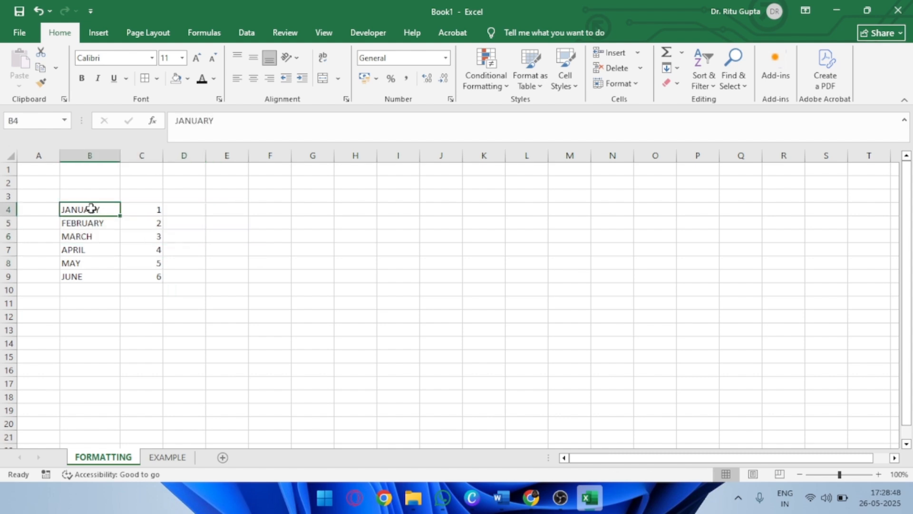
{"action": "left_click_drag", "start_coordinate": [91, 208], "coordinate": [140, 272]}
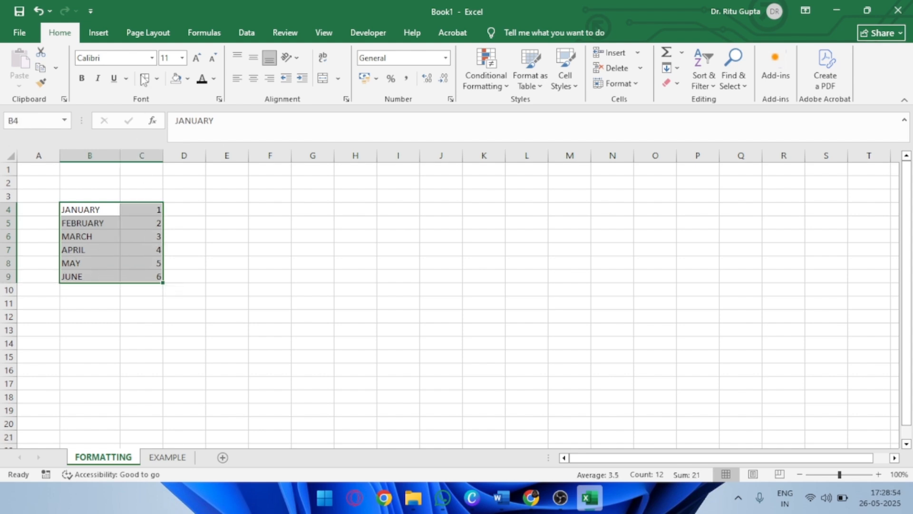
{"action": "left_click", "coordinate": [152, 60]}
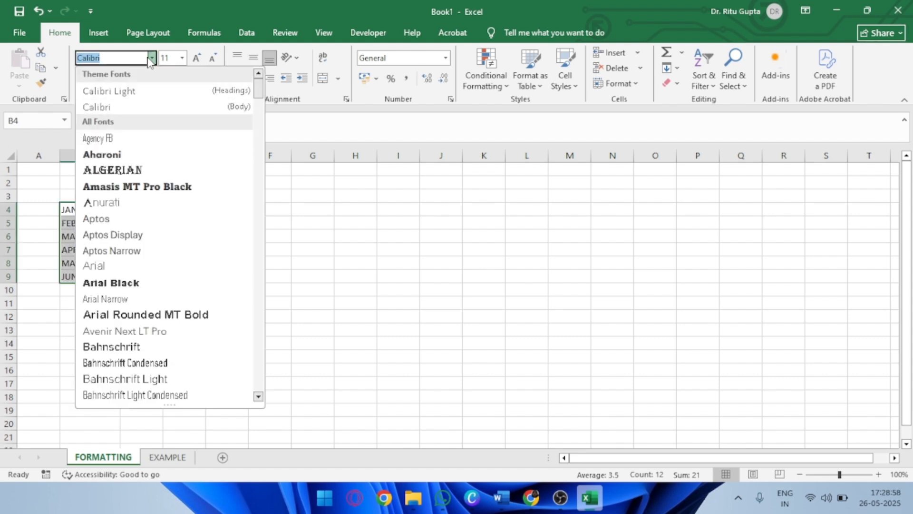
{"action": "left_click", "coordinate": [152, 60]}
{"action": "left_click", "coordinate": [152, 60]}
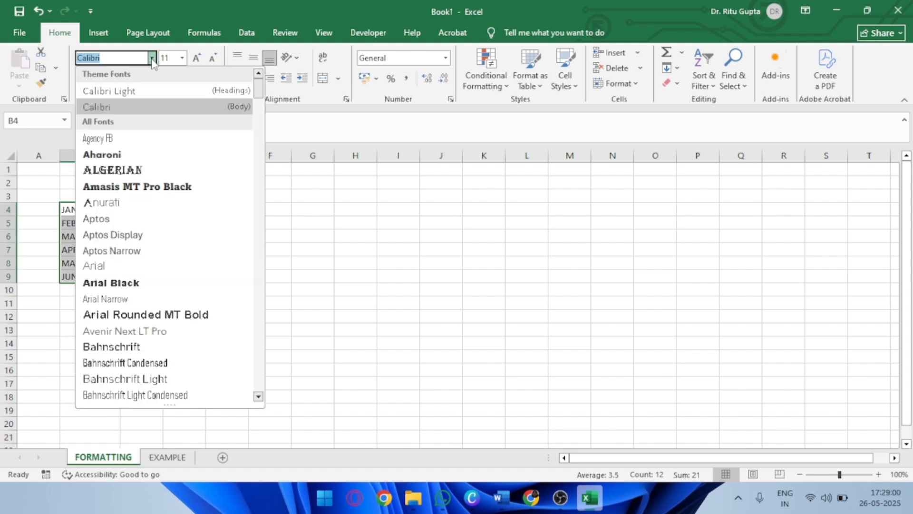
{"action": "left_click", "coordinate": [151, 59]}
{"action": "left_click", "coordinate": [152, 60]}
{"action": "scroll", "coordinate": [135, 228], "scroll_direction": "down", "scroll_amount": 6}
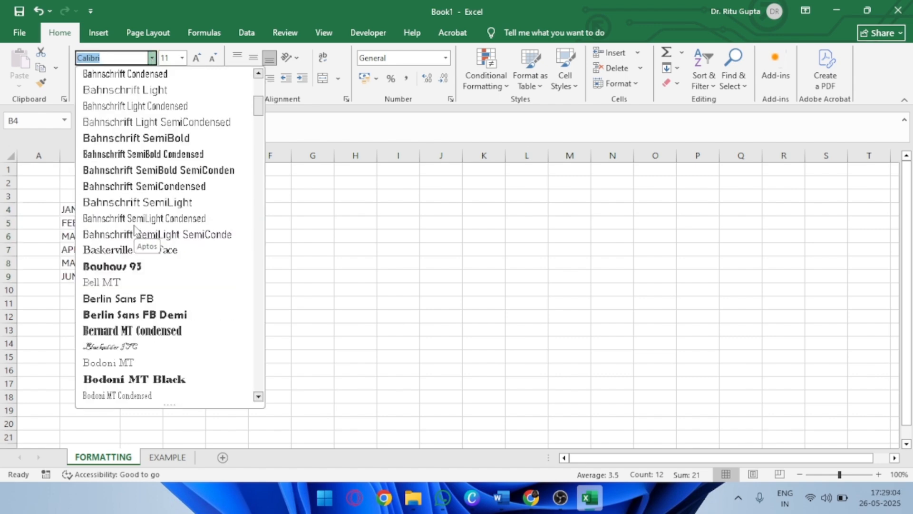
{"action": "scroll", "coordinate": [135, 229], "scroll_direction": "up", "scroll_amount": 6}
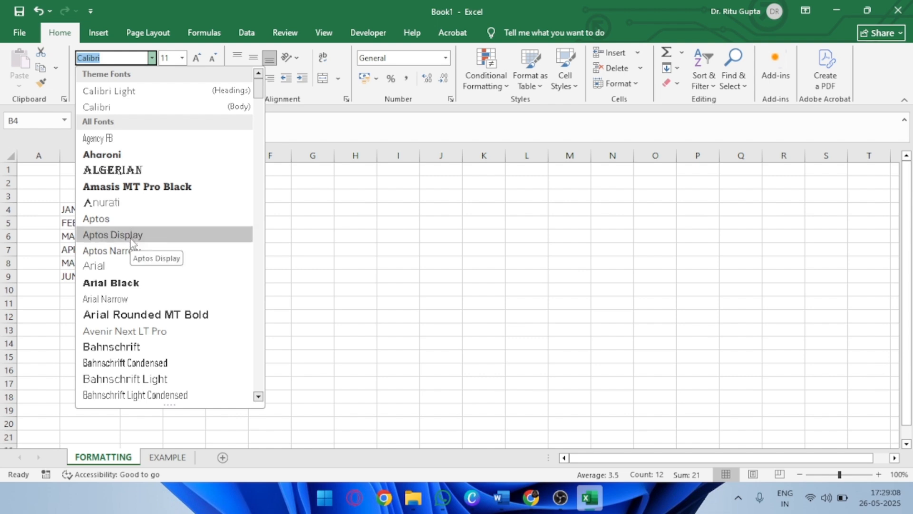
{"action": "left_click", "coordinate": [132, 235]}
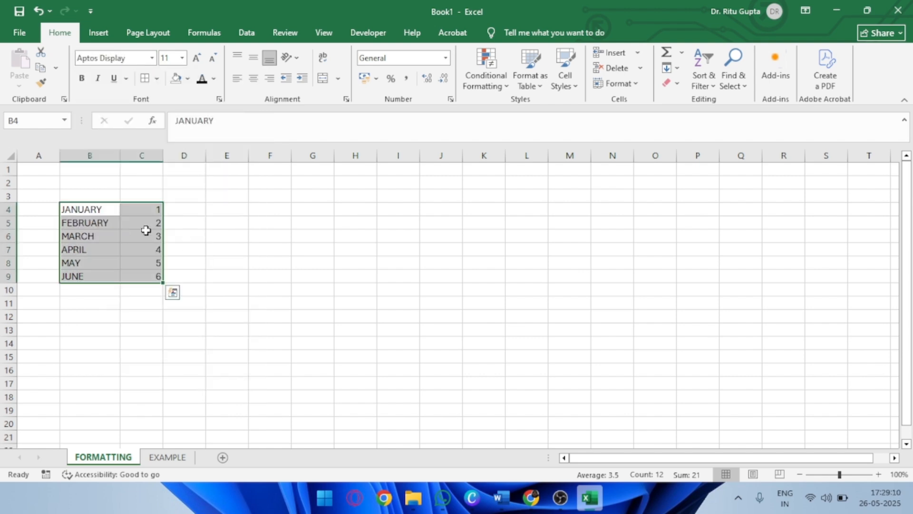
{"action": "left_click", "coordinate": [182, 58]}
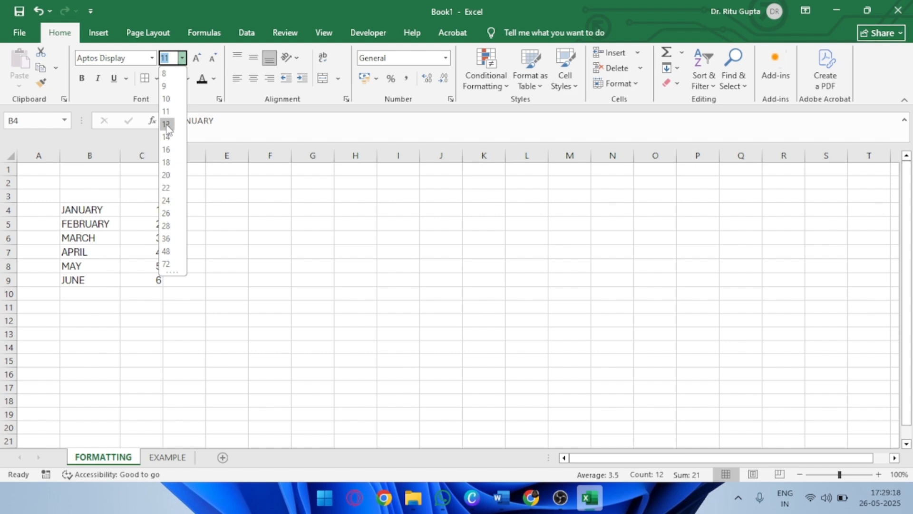
{"action": "left_click", "coordinate": [166, 125]}
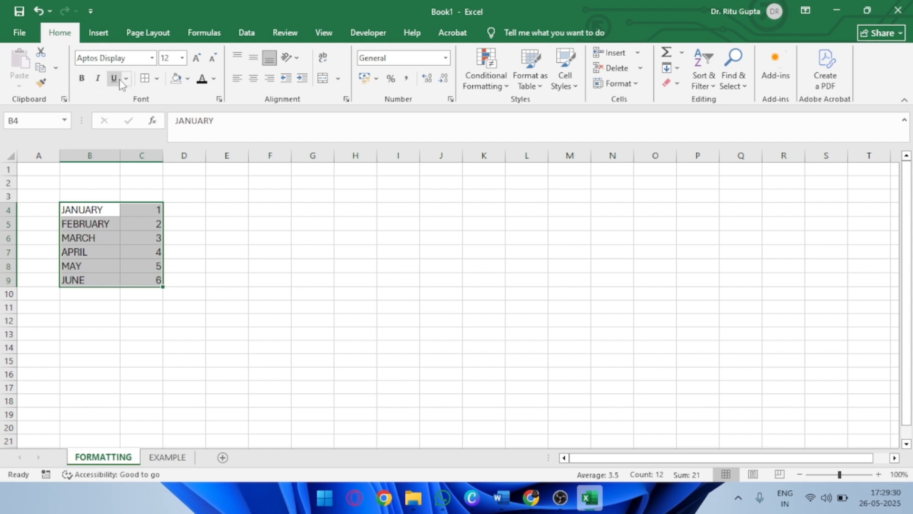
- Apply bold, italic and underline to the month table in B4:C9
{"action": "left_click", "coordinate": [83, 81]}
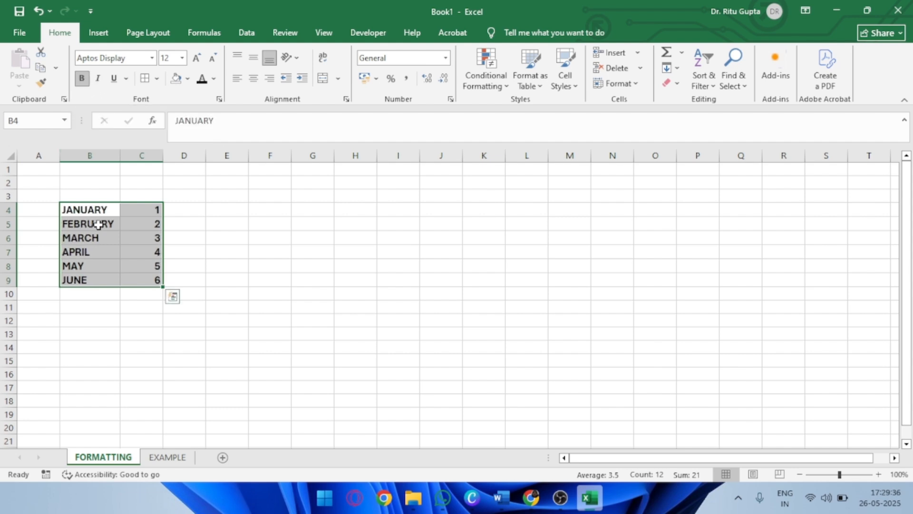
{"action": "left_click", "coordinate": [82, 81]}
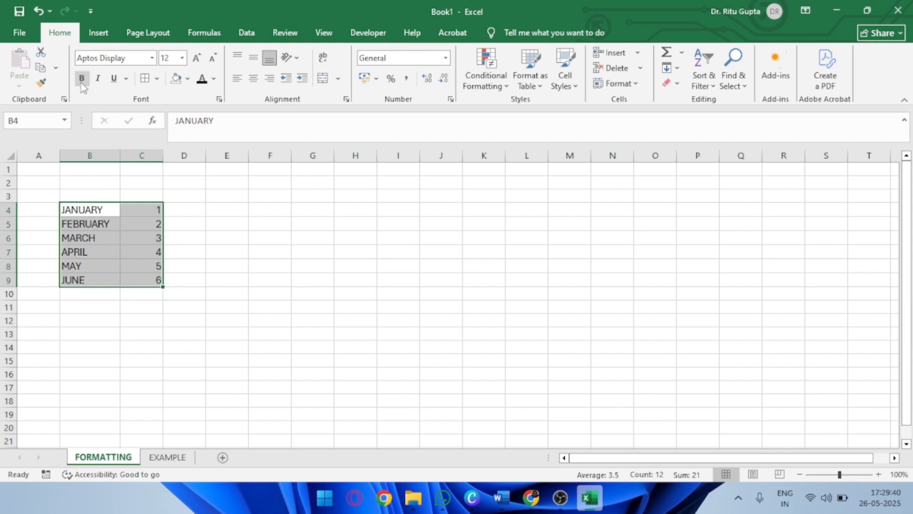
{"action": "left_click", "coordinate": [82, 82]}
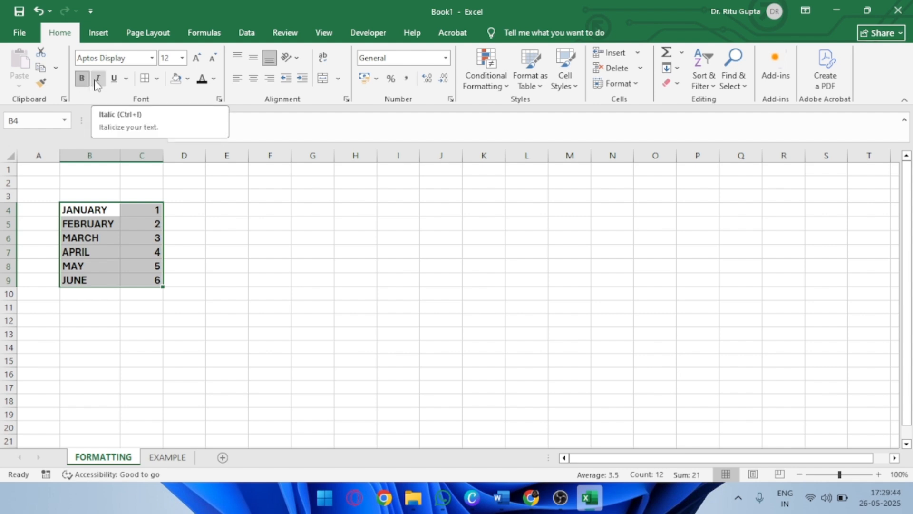
{"action": "left_click", "coordinate": [98, 81]}
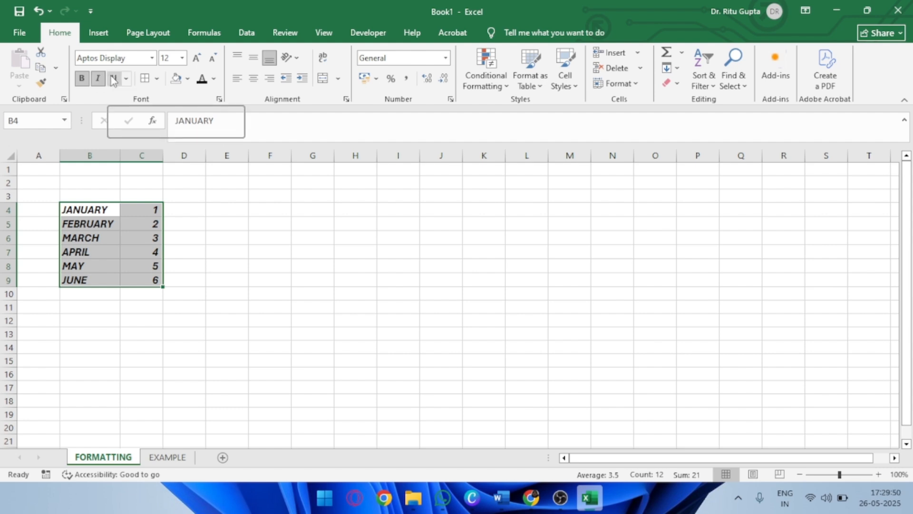
{"action": "left_click", "coordinate": [114, 79]}
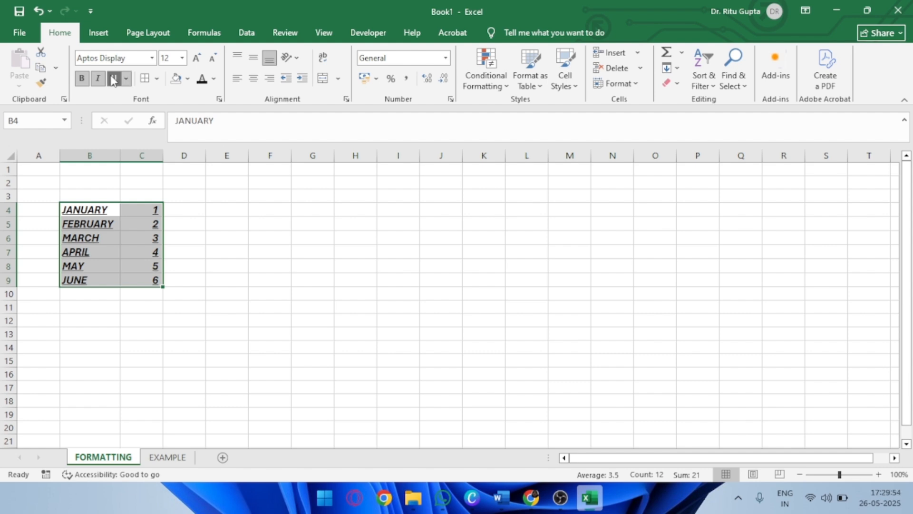
- Remove the underline, italic and bold formatting from the month table
{"action": "left_click", "coordinate": [113, 79]}
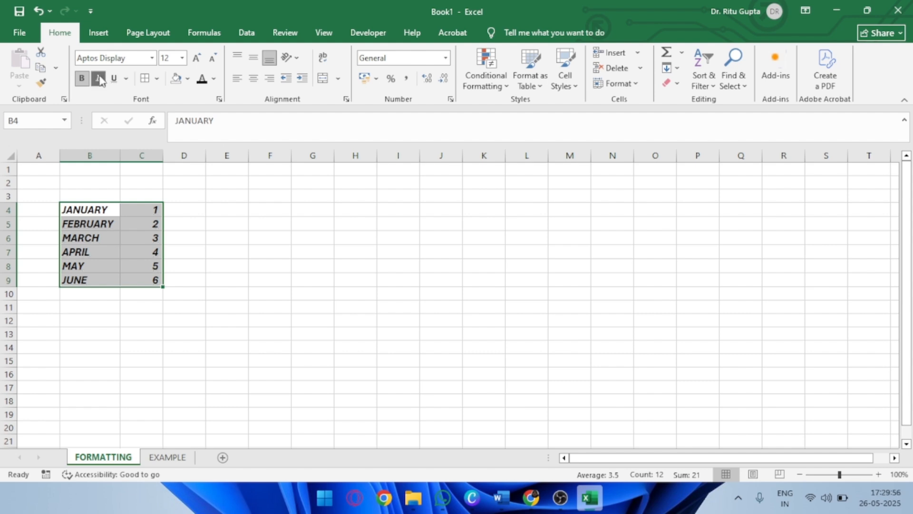
{"action": "left_click", "coordinate": [100, 80]}
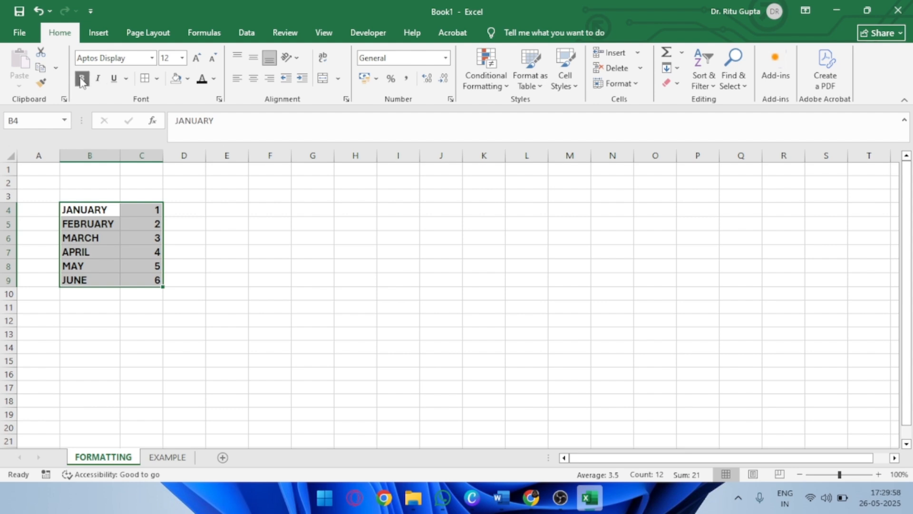
{"action": "left_click", "coordinate": [81, 81]}
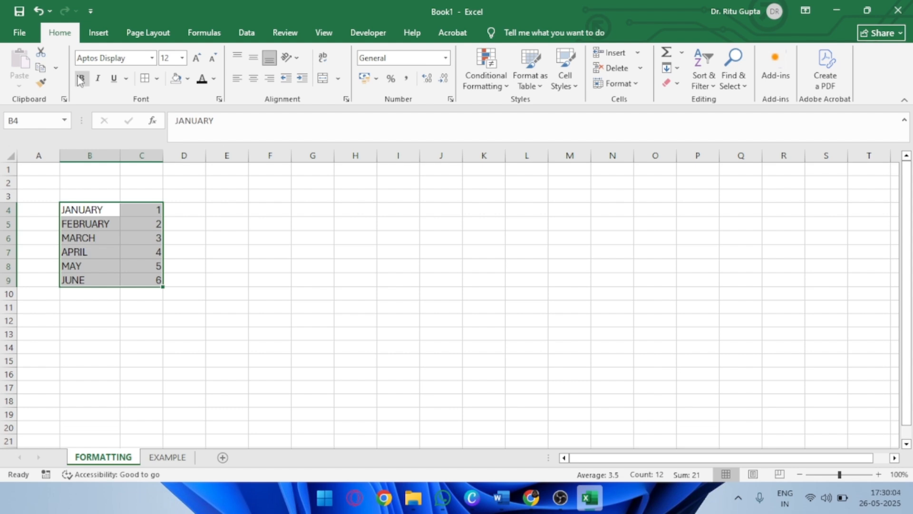
- In the Format Cells border settings for B4:C9, choose a medium solid line style and the theme orange color
{"action": "left_click", "coordinate": [223, 228]}
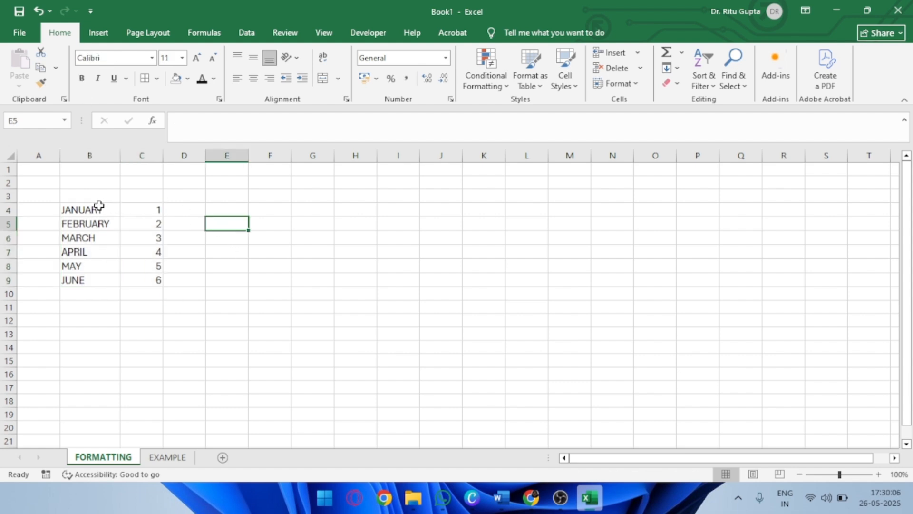
{"action": "left_click_drag", "start_coordinate": [97, 206], "coordinate": [139, 281]}
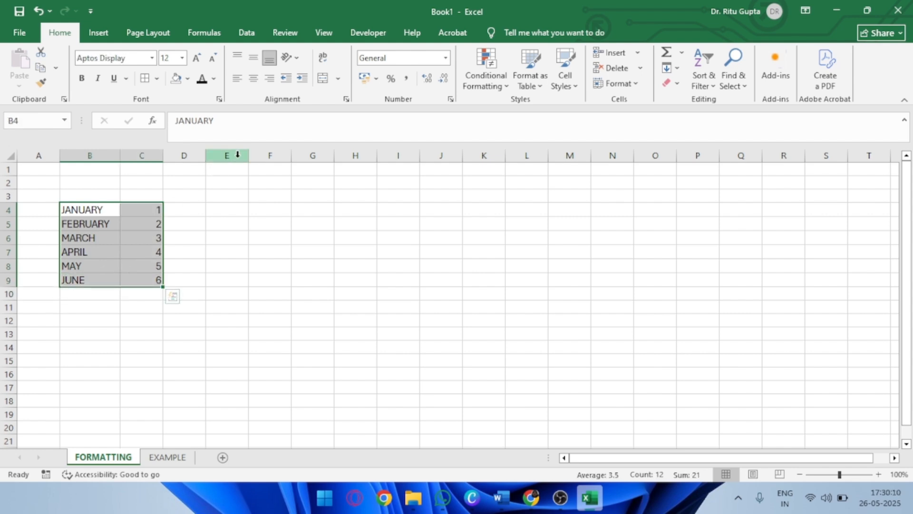
{"action": "left_click", "coordinate": [157, 79]}
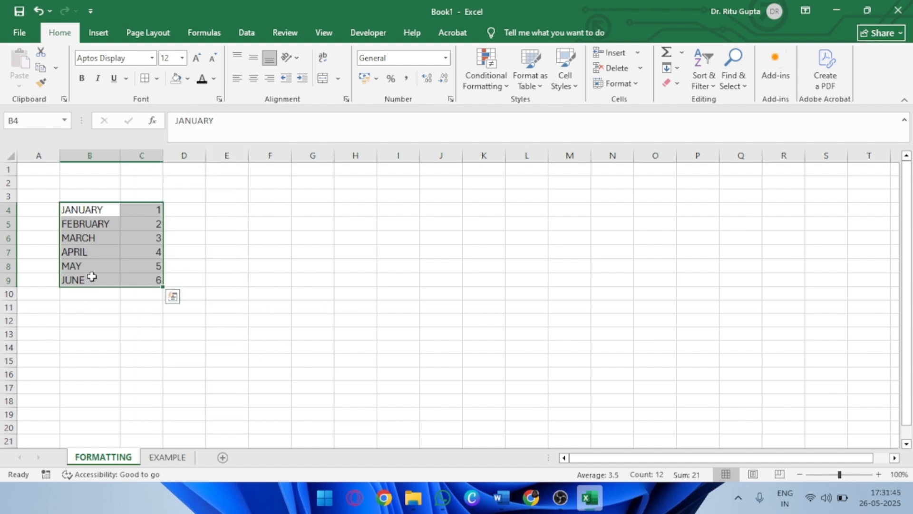
{"action": "right_click", "coordinate": [92, 277]}
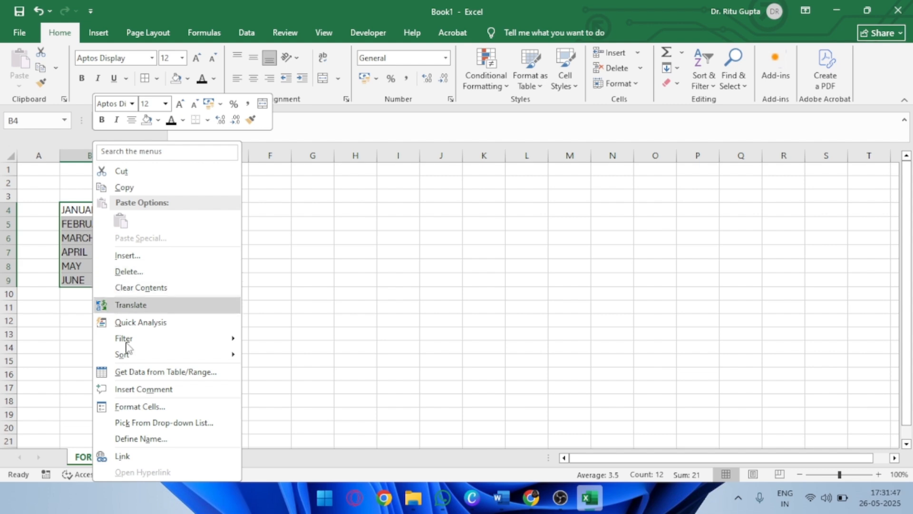
{"action": "left_click", "coordinate": [140, 406]}
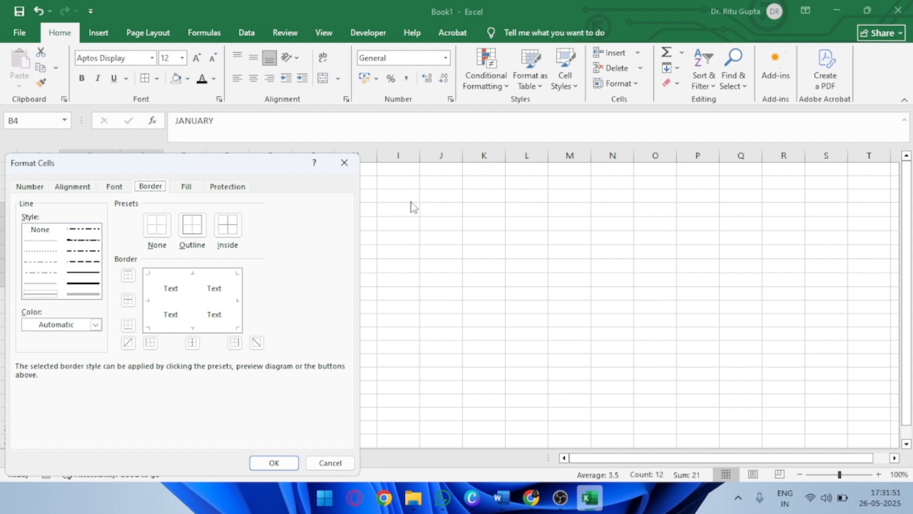
{"action": "left_click_drag", "start_coordinate": [287, 161], "coordinate": [534, 122]}
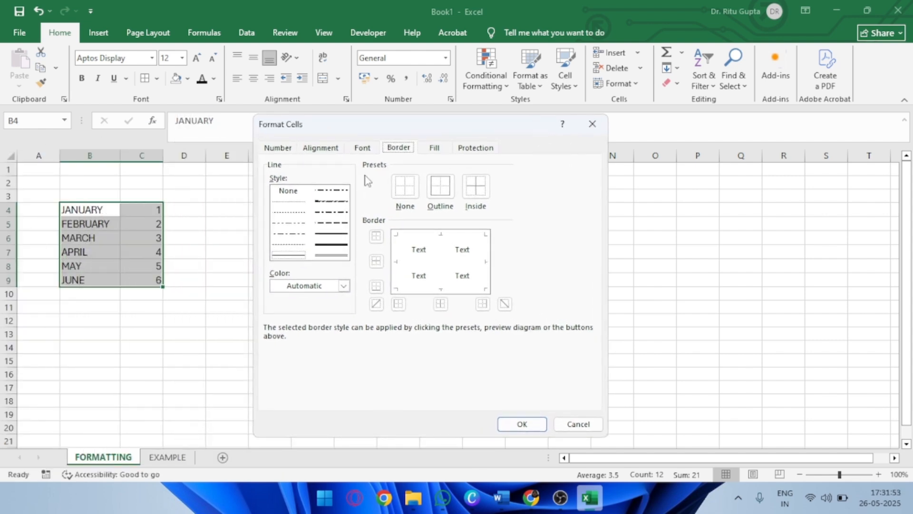
{"action": "left_click", "coordinate": [331, 234]}
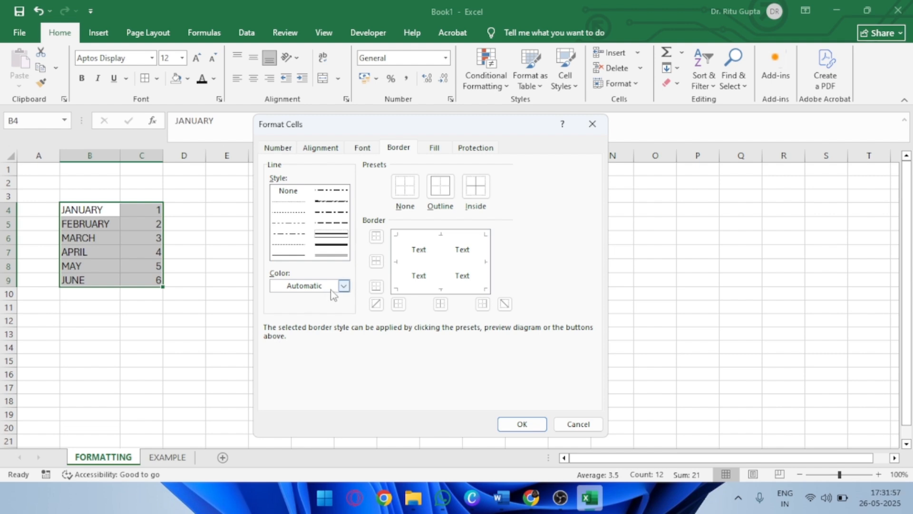
{"action": "left_click", "coordinate": [343, 286]}
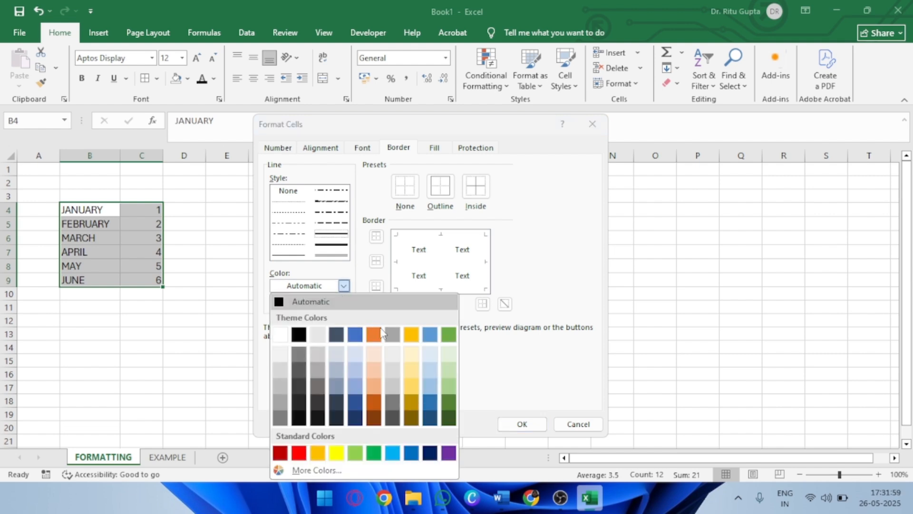
{"action": "left_click", "coordinate": [373, 340]}
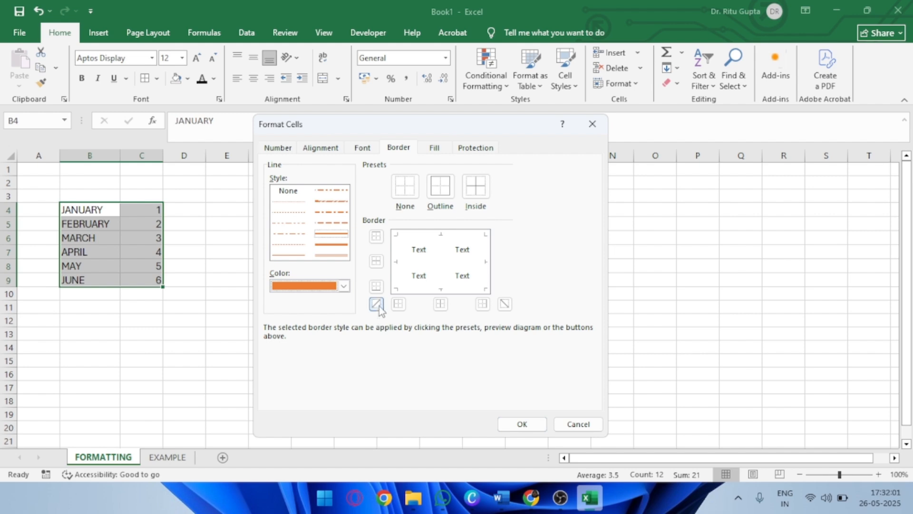
- Apply the orange line to all outer and inner borders of B4:C9, without diagonals, and confirm the cell formatting
{"action": "left_click", "coordinate": [377, 241]}
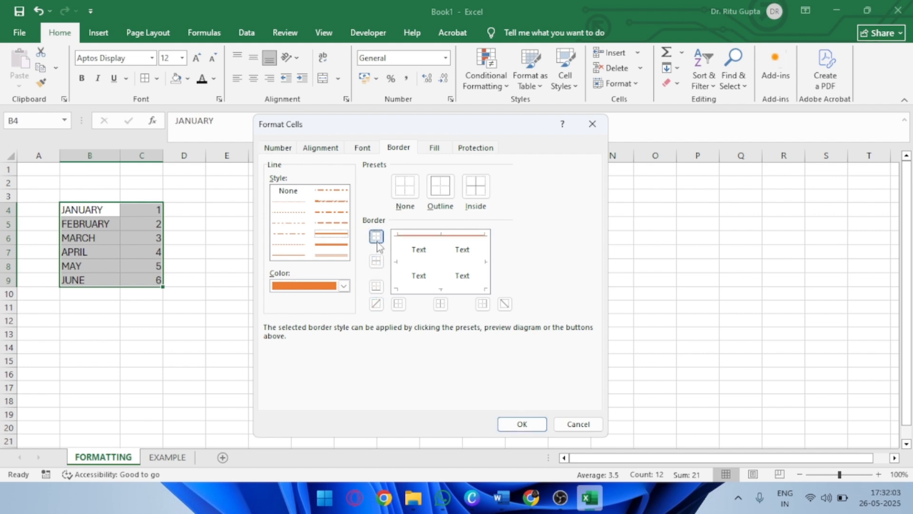
{"action": "left_click", "coordinate": [377, 263]}
{"action": "left_click", "coordinate": [376, 286]}
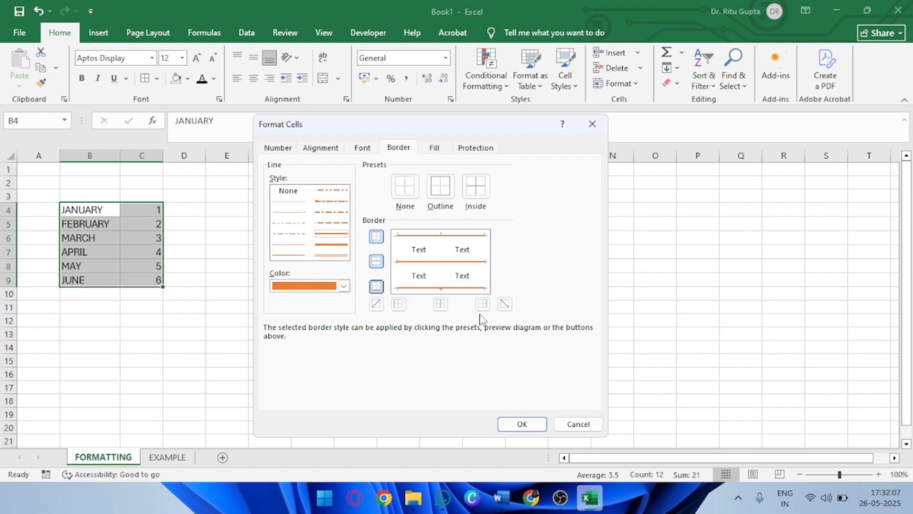
{"action": "left_click", "coordinate": [376, 304]}
{"action": "left_click", "coordinate": [376, 304]}
{"action": "left_click", "coordinate": [398, 304]}
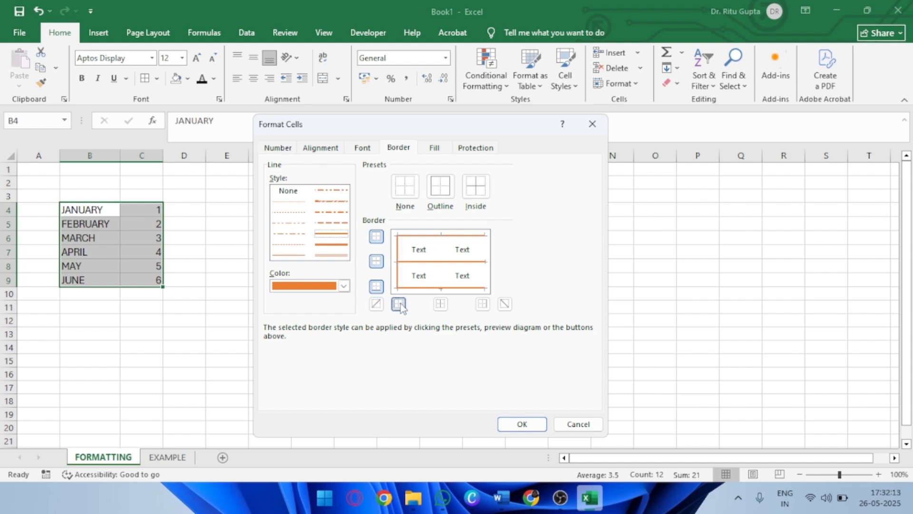
{"action": "left_click", "coordinate": [440, 305]}
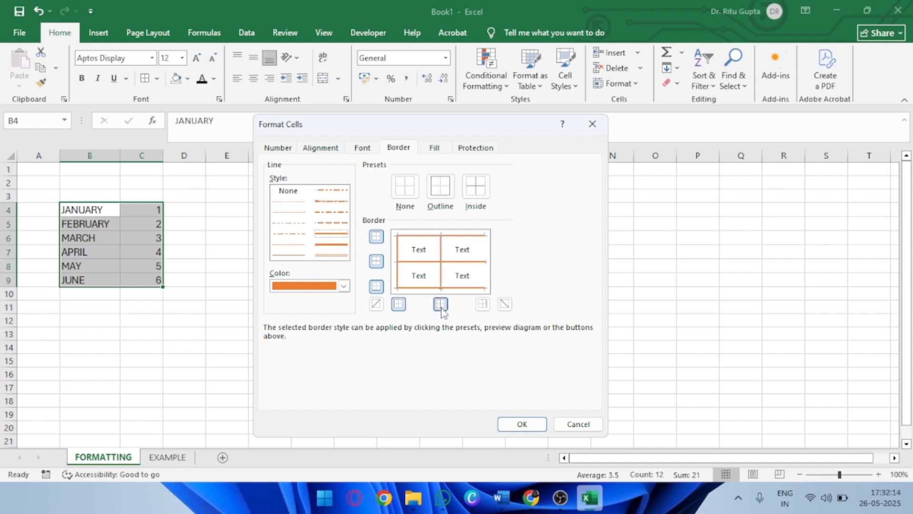
{"action": "left_click", "coordinate": [482, 305]}
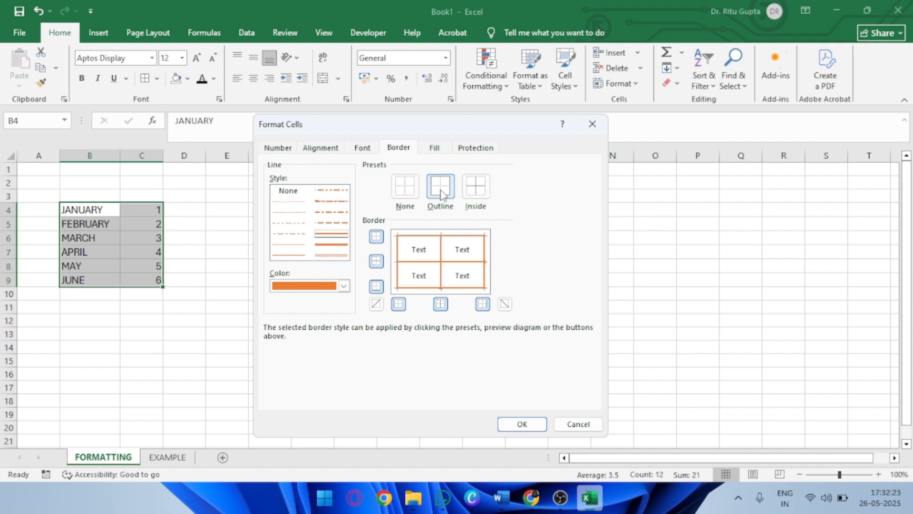
{"action": "left_click", "coordinate": [522, 424]}
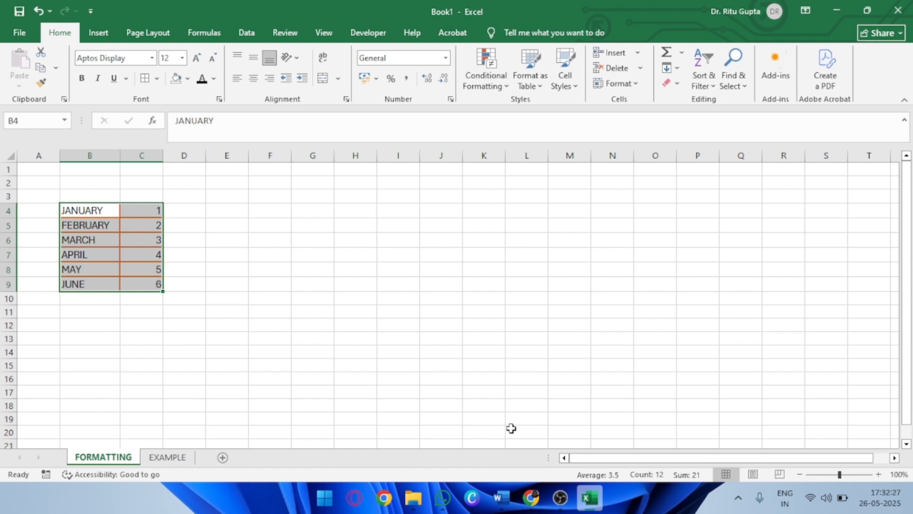
- Set the font color of the month table in B4:C9 to Blue, Accent 1, Darker 25%
{"action": "left_click", "coordinate": [342, 366]}
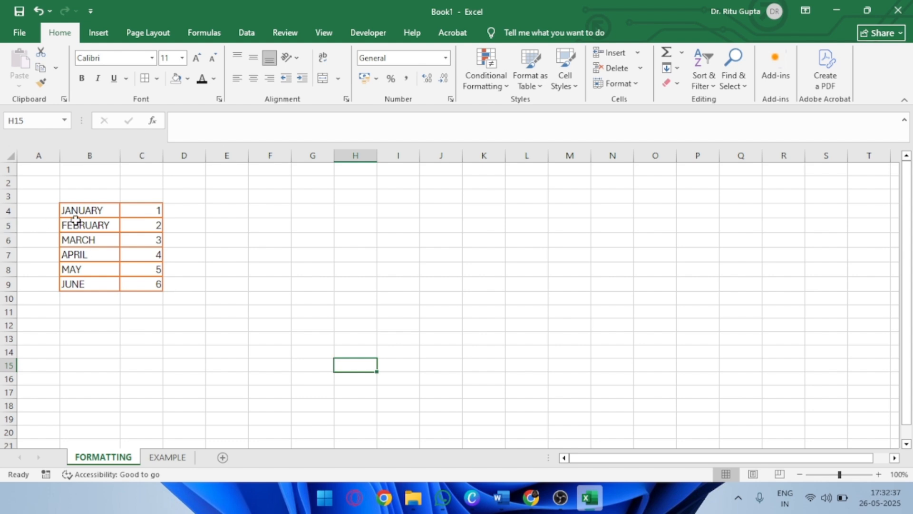
{"action": "left_click_drag", "start_coordinate": [81, 212], "coordinate": [138, 283]}
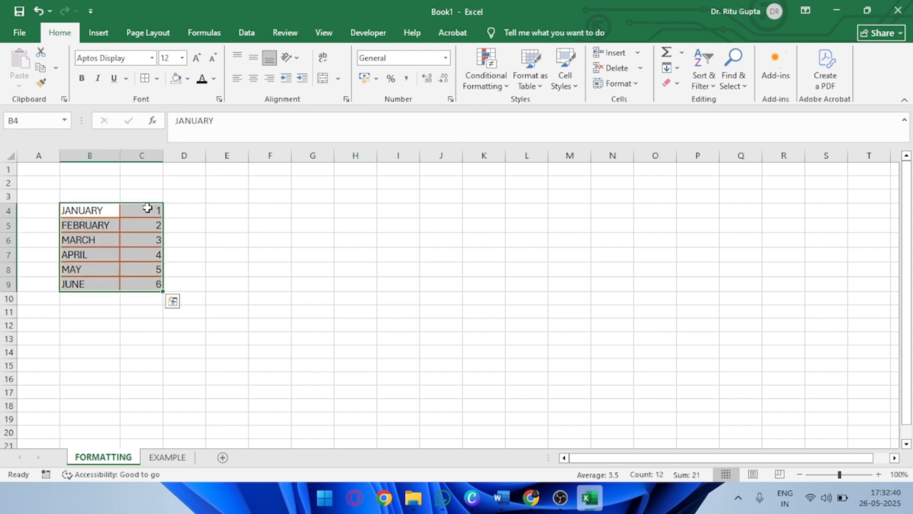
{"action": "left_click", "coordinate": [210, 82]}
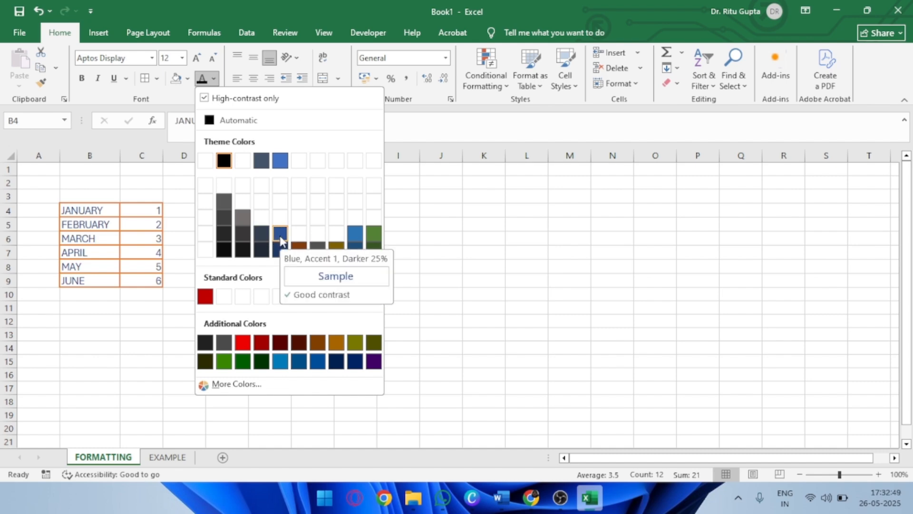
{"action": "left_click", "coordinate": [280, 234]}
{"action": "left_click", "coordinate": [255, 270]}
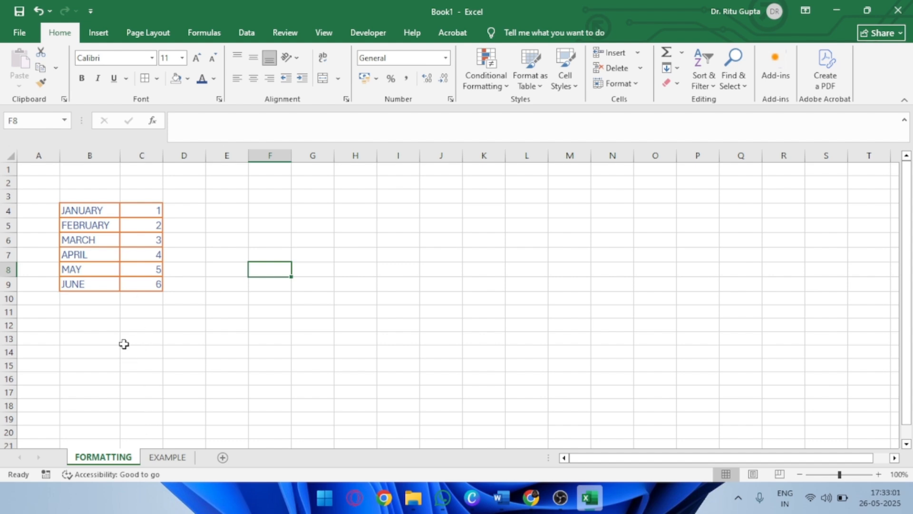
- On the EXAMPLE sheet, top-align the header cells A3:C3 and reduce the height of row 3
{"action": "left_click", "coordinate": [164, 458]}
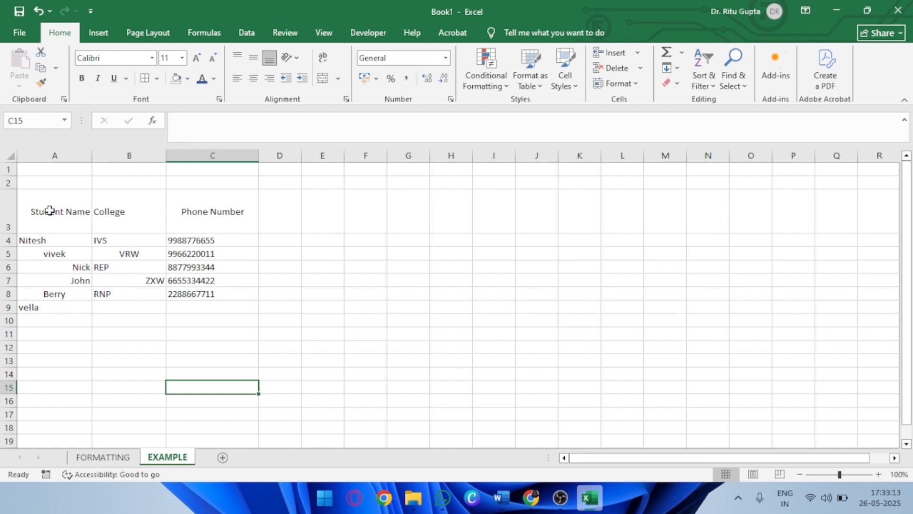
{"action": "left_click_drag", "start_coordinate": [50, 209], "coordinate": [209, 218]}
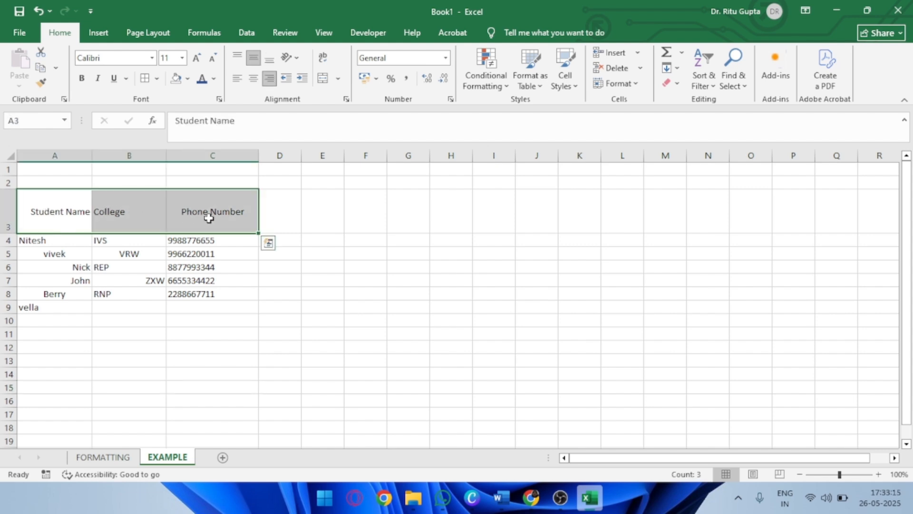
{"action": "left_click", "coordinate": [236, 64]}
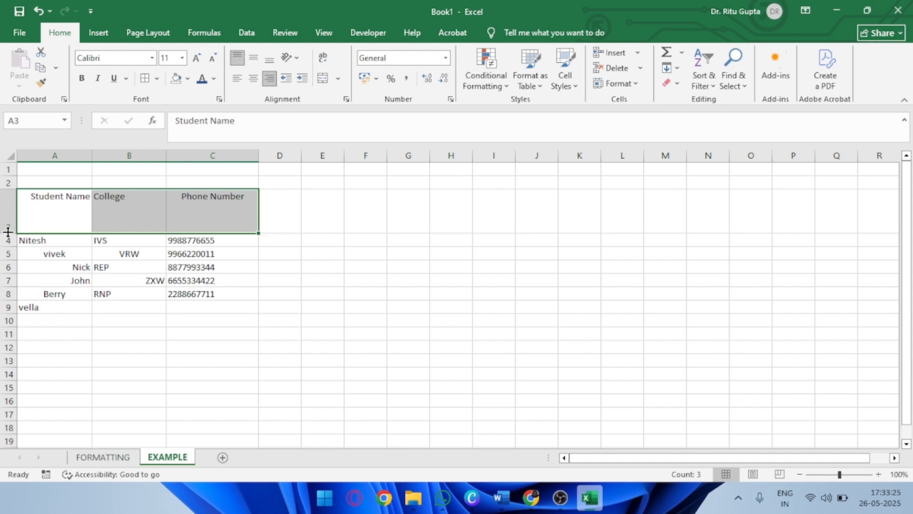
{"action": "left_click_drag", "start_coordinate": [8, 232], "coordinate": [7, 213]}
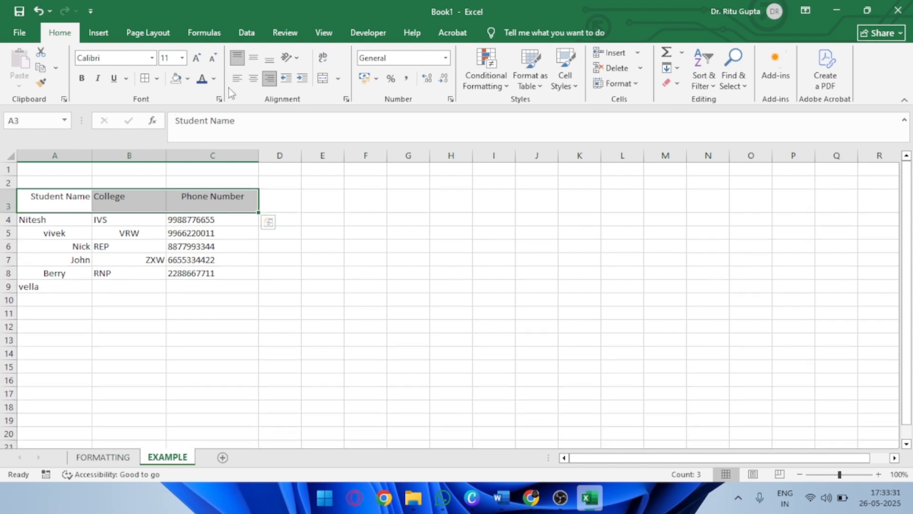
- Apply thin outside borders around the header cells A3:C3
{"action": "left_click", "coordinate": [157, 78]}
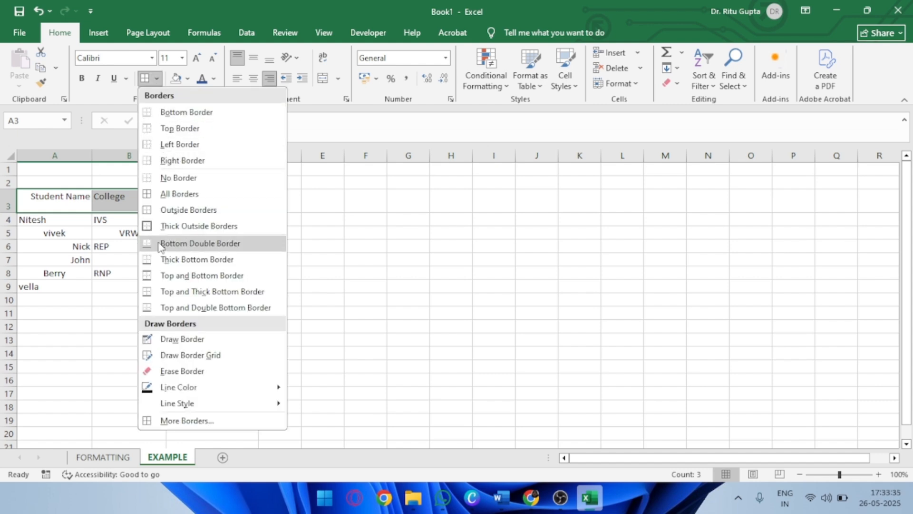
{"action": "left_click", "coordinate": [158, 212]}
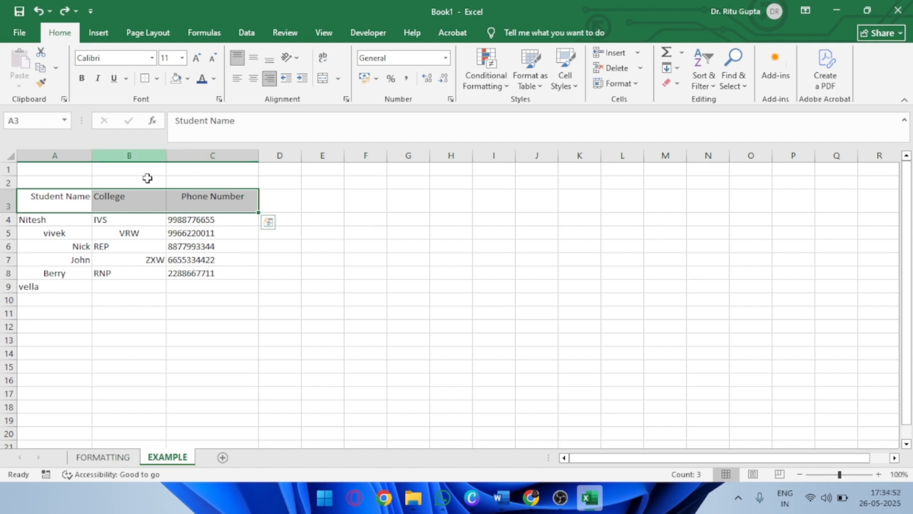
{"action": "left_click", "coordinate": [147, 200]}
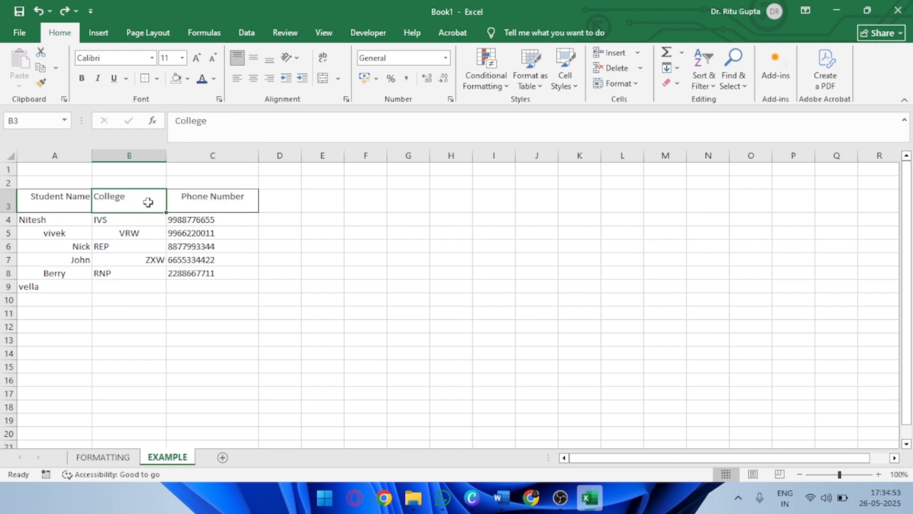
- In the Format Cells border settings for A3:C3, apply a medium solid line in standard green as the outline
{"action": "left_click_drag", "start_coordinate": [45, 202], "coordinate": [210, 200]}
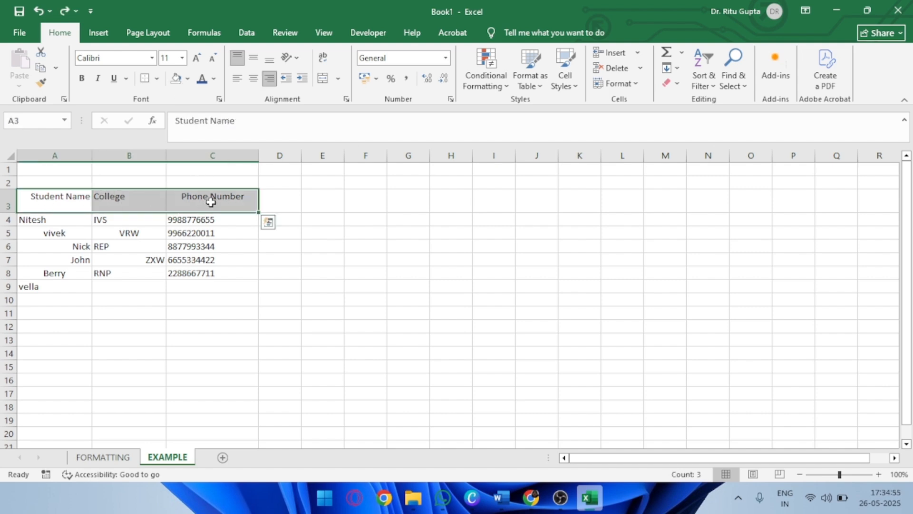
{"action": "right_click", "coordinate": [210, 200]}
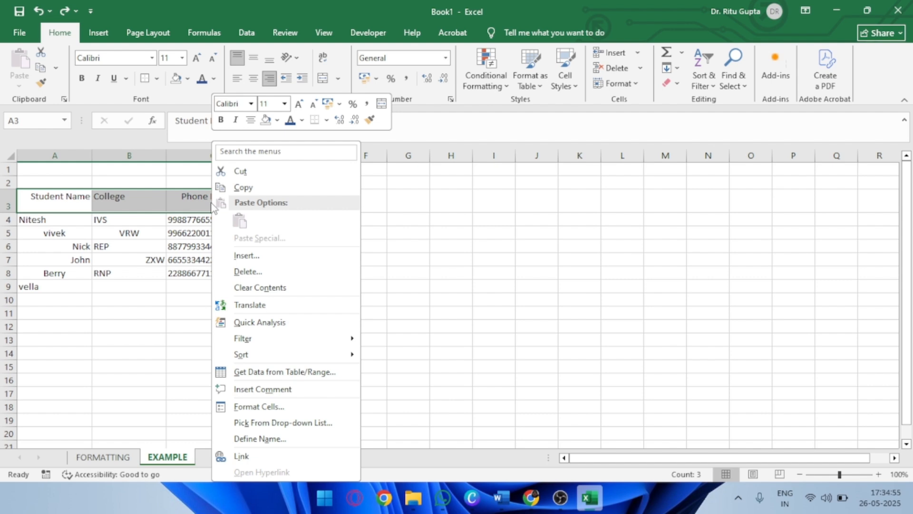
{"action": "left_click", "coordinate": [288, 407]}
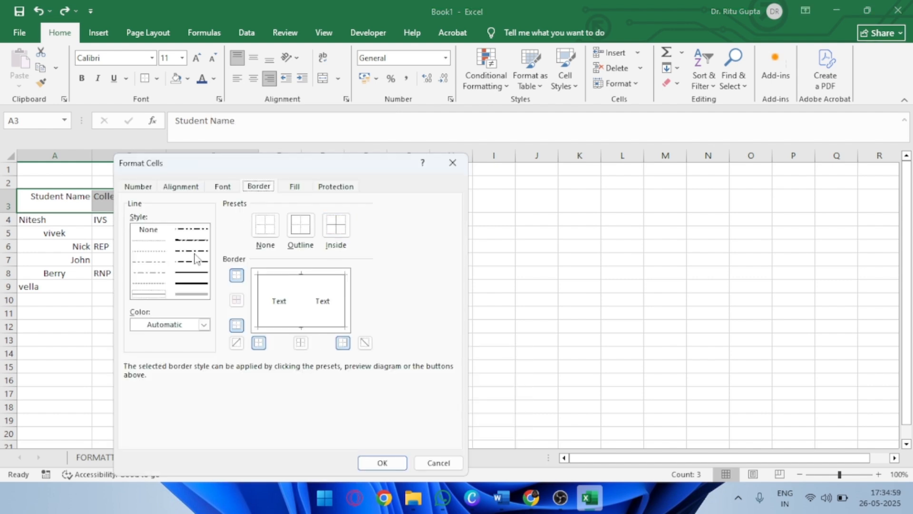
{"action": "left_click", "coordinate": [194, 273]}
{"action": "left_click", "coordinate": [204, 325]}
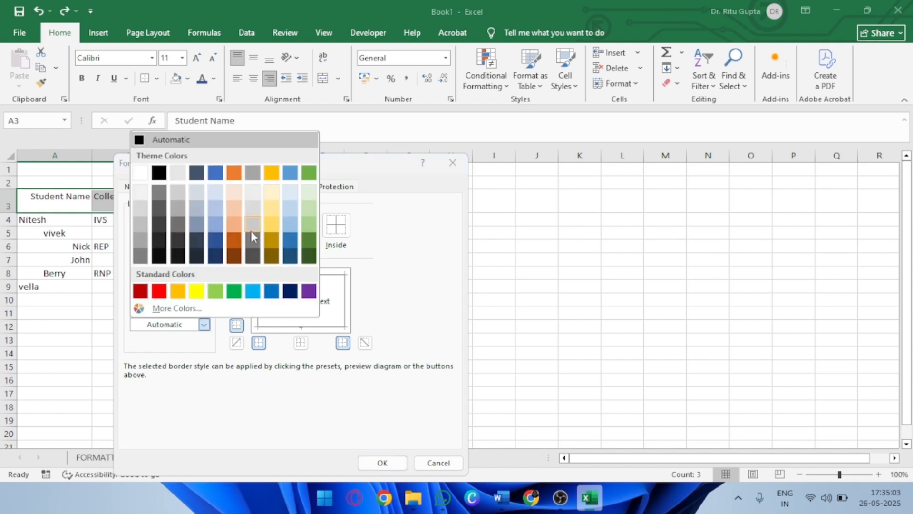
{"action": "left_click", "coordinate": [232, 293]}
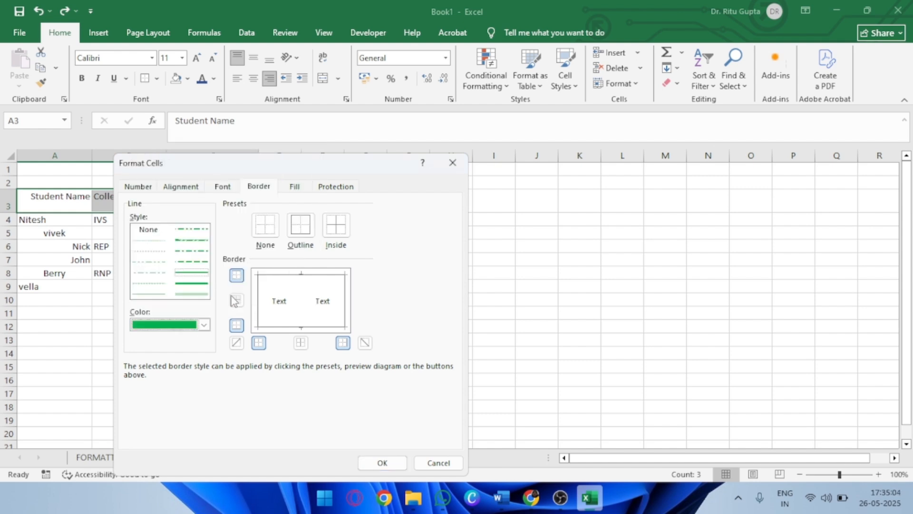
{"action": "left_click", "coordinate": [307, 229]}
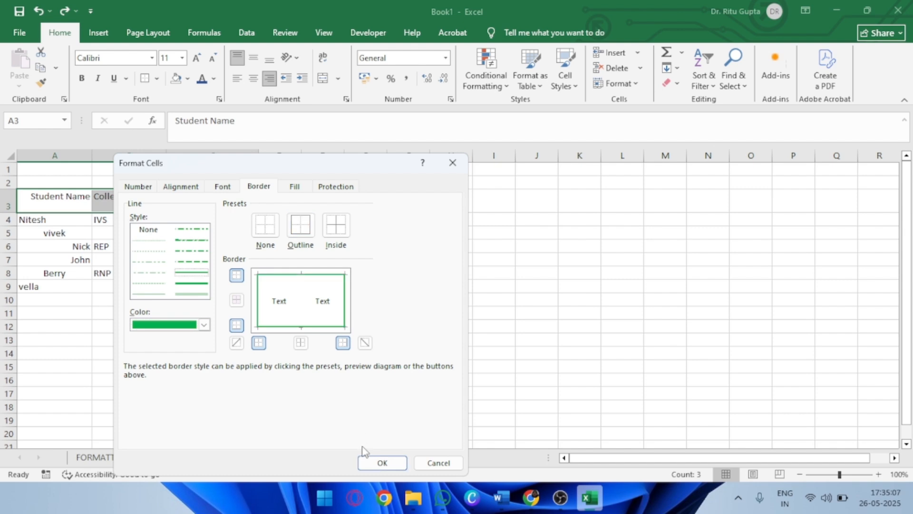
{"action": "left_click", "coordinate": [374, 463]}
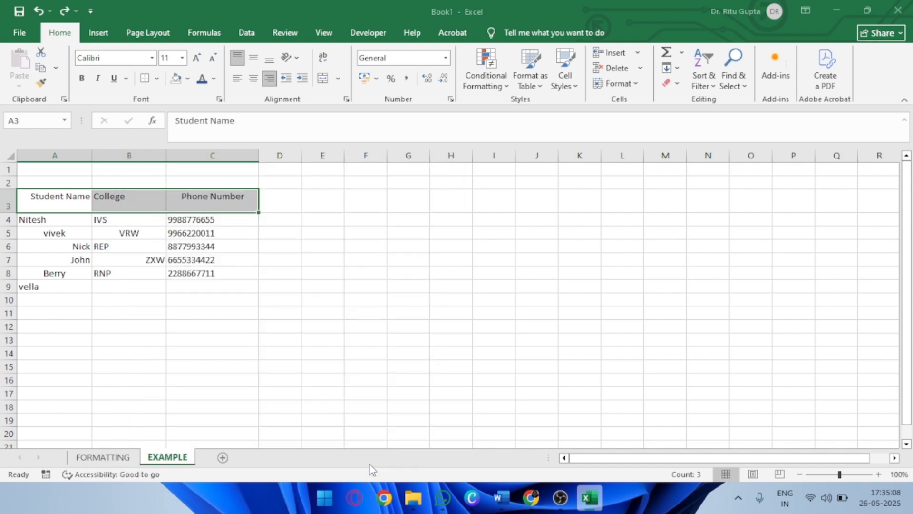
{"action": "left_click", "coordinate": [378, 365]}
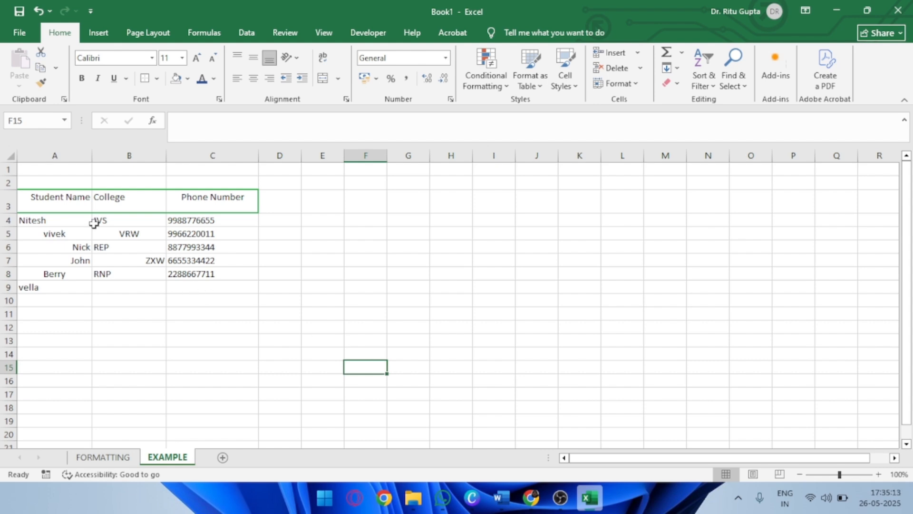
- Make the header text in A3:C3 bold
{"action": "left_click", "coordinate": [53, 202]}
{"action": "left_click_drag", "start_coordinate": [84, 204], "coordinate": [196, 210]}
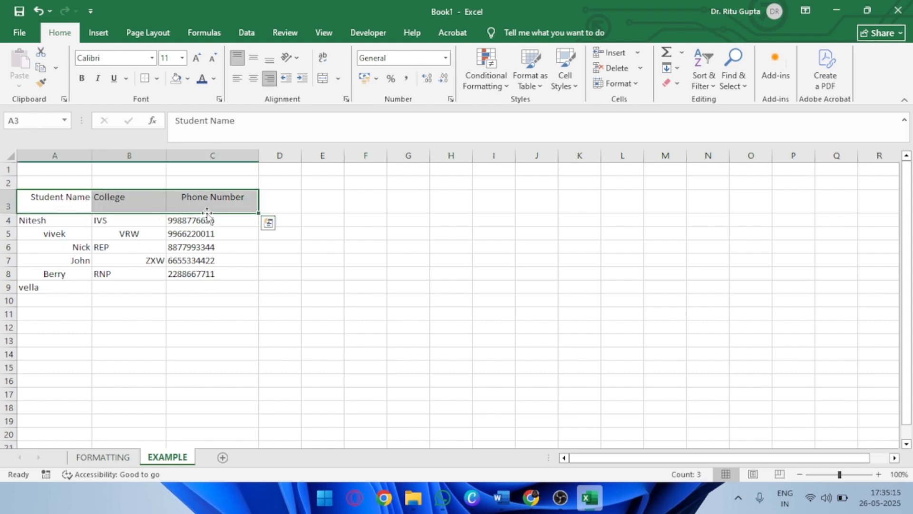
{"action": "left_click", "coordinate": [81, 80]}
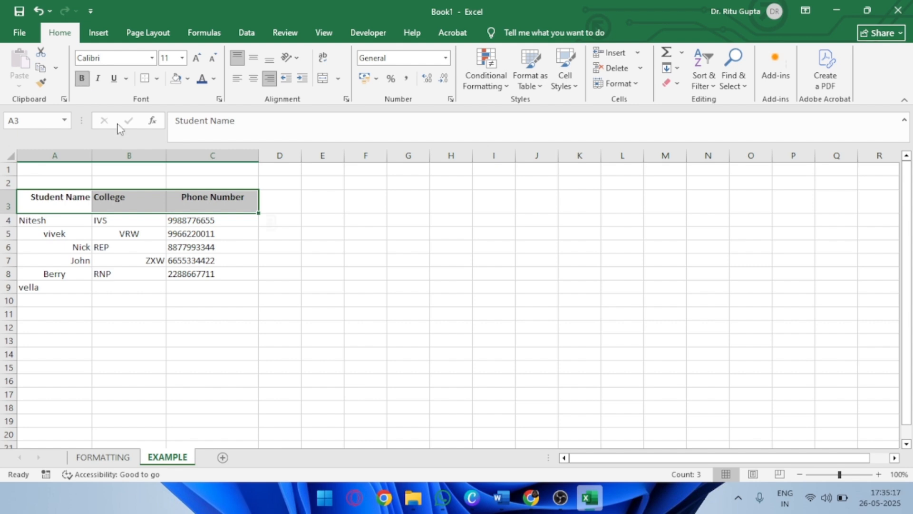
- Try font sizes 12 and 14 on the header row and return it to size 11
{"action": "left_click", "coordinate": [196, 59]}
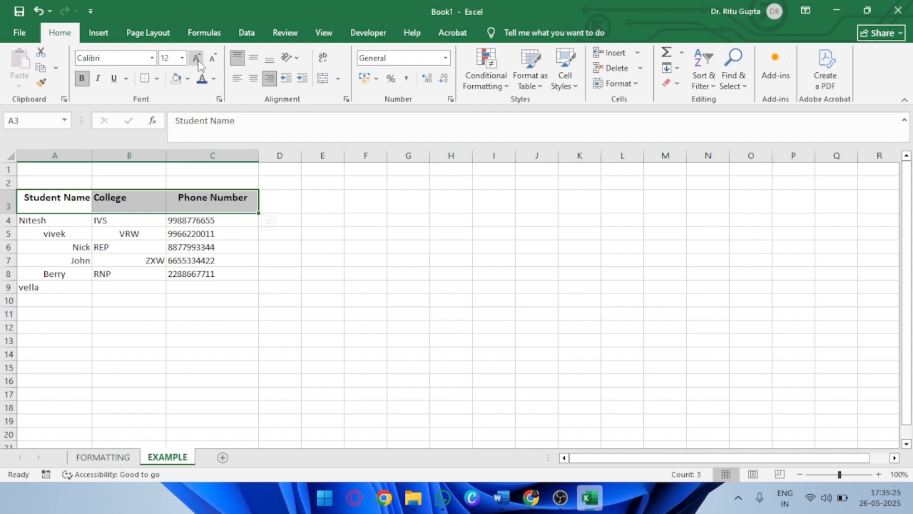
{"action": "left_click", "coordinate": [196, 59]}
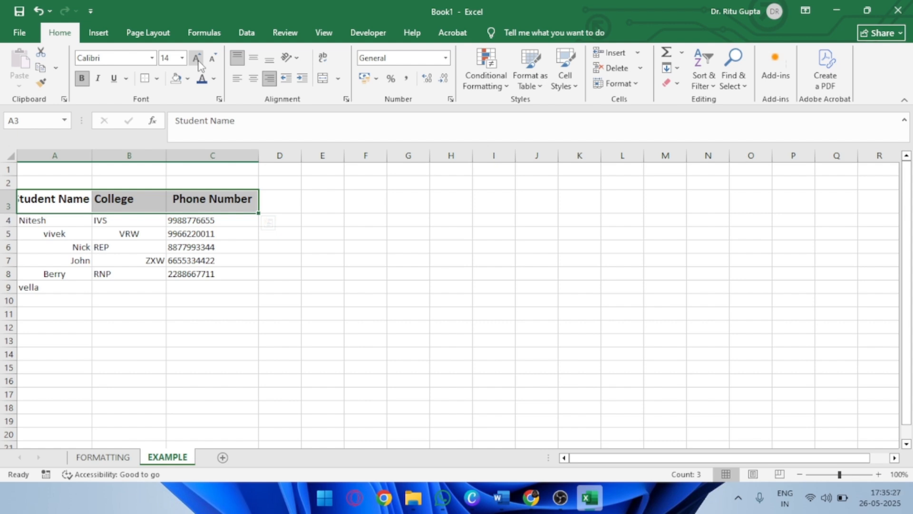
{"action": "left_click", "coordinate": [182, 57]}
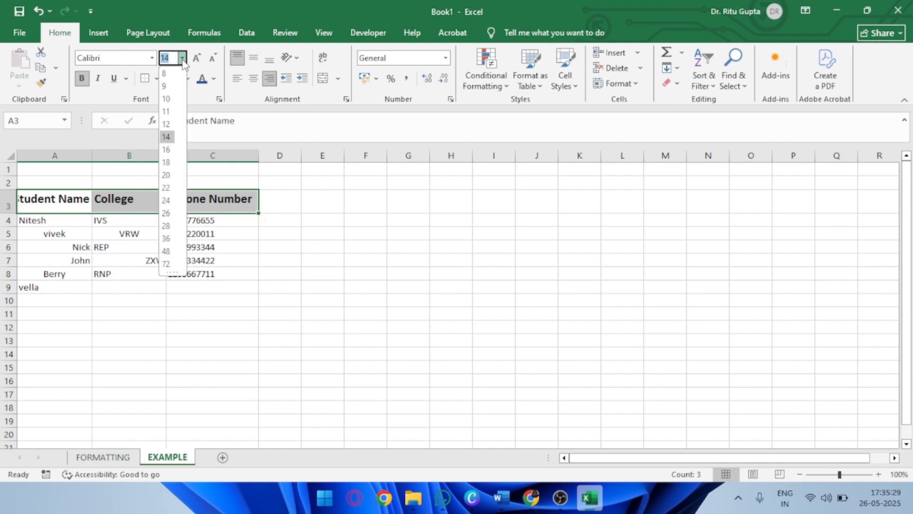
{"action": "left_click", "coordinate": [166, 125]}
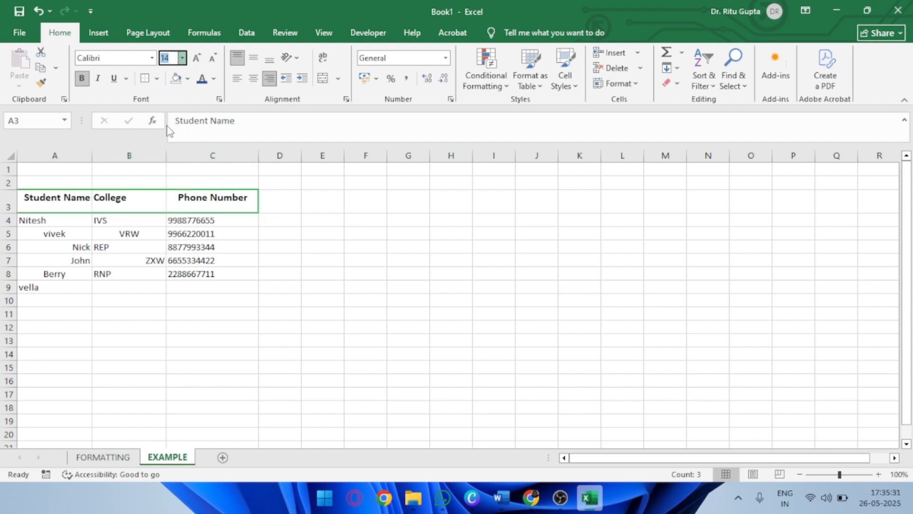
{"action": "left_click", "coordinate": [213, 59]}
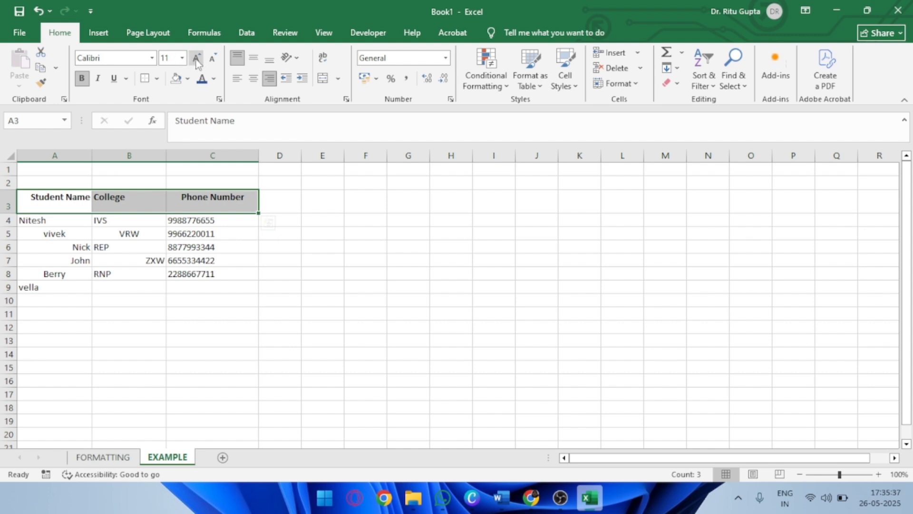
{"action": "left_click", "coordinate": [196, 58]}
{"action": "left_click", "coordinate": [213, 59]}
- Left-align the student names in A4:A9 and the college entries in B4:B8
{"action": "left_click_drag", "start_coordinate": [61, 224], "coordinate": [67, 287]}
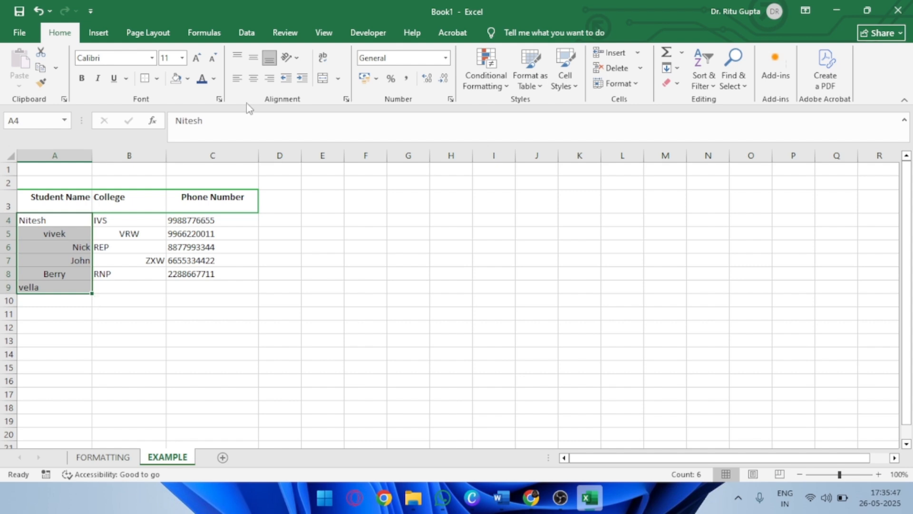
{"action": "left_click", "coordinate": [239, 82]}
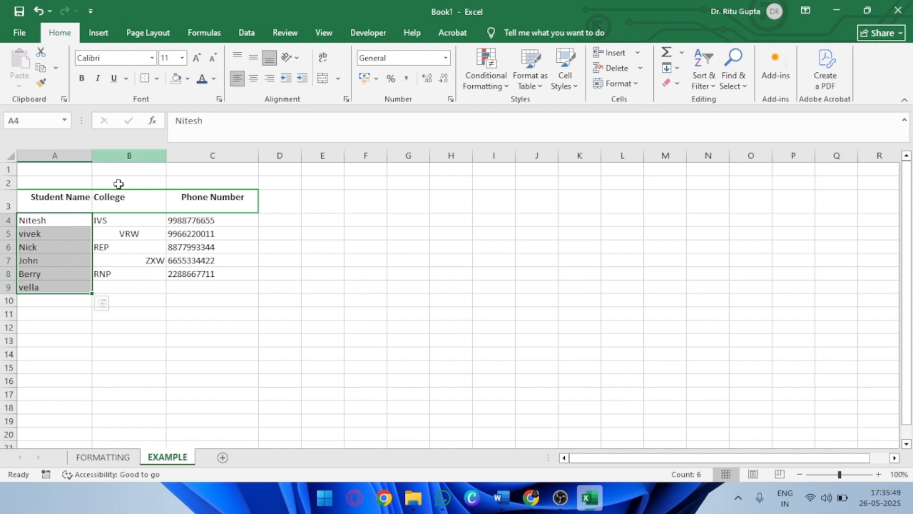
{"action": "left_click_drag", "start_coordinate": [107, 221], "coordinate": [105, 275]}
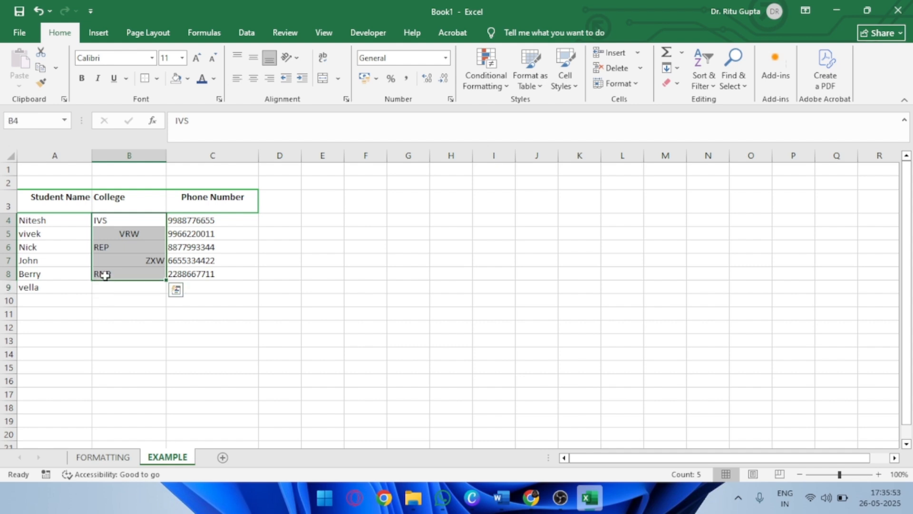
{"action": "left_click", "coordinate": [237, 80]}
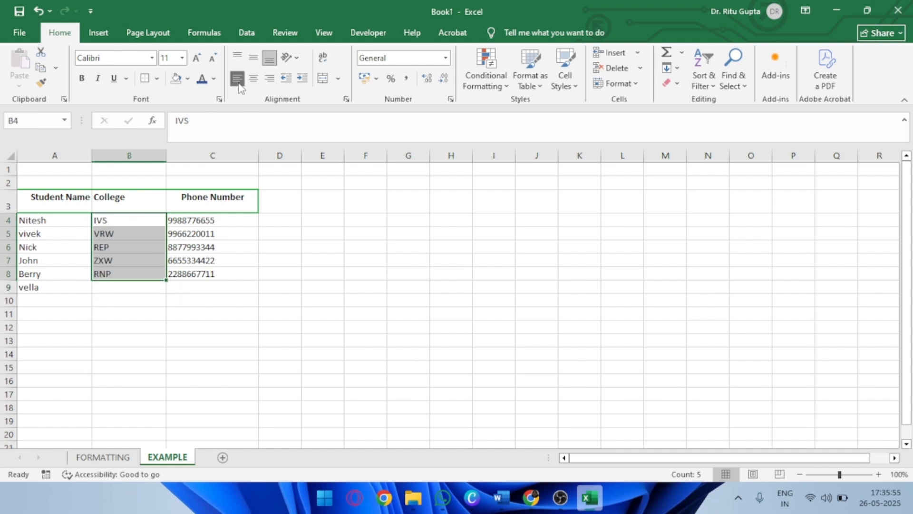
- Clear all contents and formatting from the incomplete last record in A9:C9
{"action": "left_click_drag", "start_coordinate": [55, 288], "coordinate": [200, 289]}
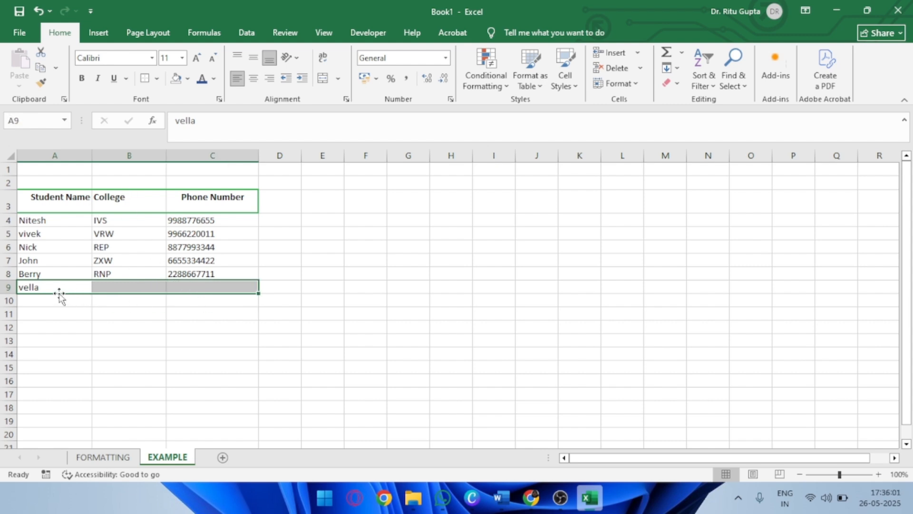
{"action": "left_click", "coordinate": [674, 85]}
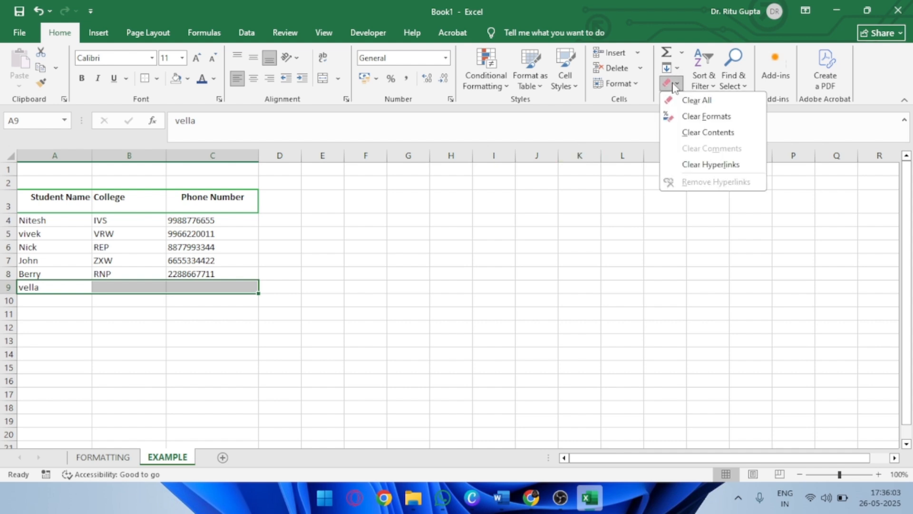
{"action": "left_click", "coordinate": [677, 99]}
{"action": "left_click", "coordinate": [412, 222]}
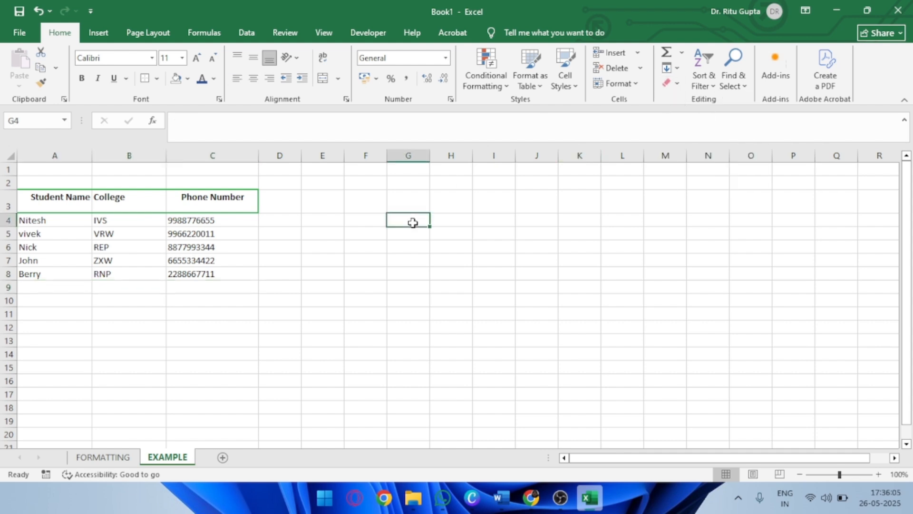
- Right-align the Phone Number column of the student table, including its header, in C3:C8
{"action": "left_click_drag", "start_coordinate": [181, 221], "coordinate": [188, 272]}
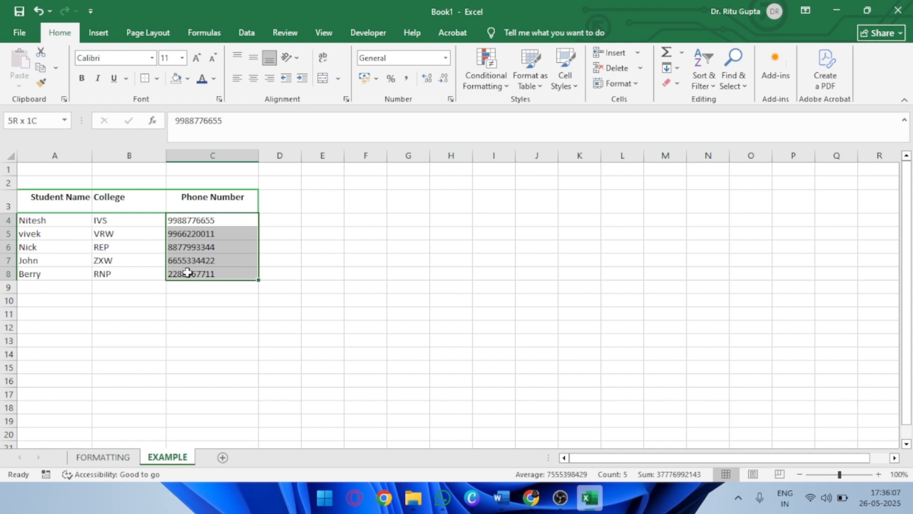
{"action": "left_click_drag", "start_coordinate": [187, 199], "coordinate": [191, 274]}
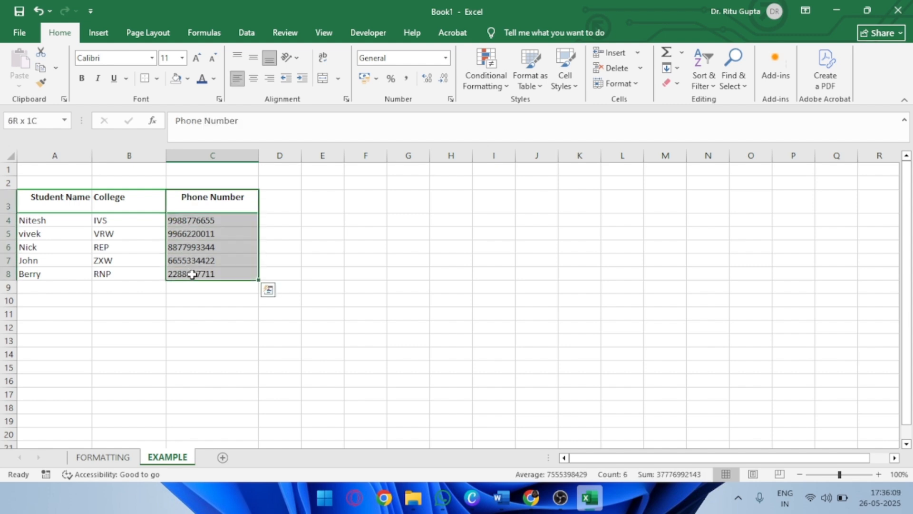
{"action": "left_click", "coordinate": [270, 79]}
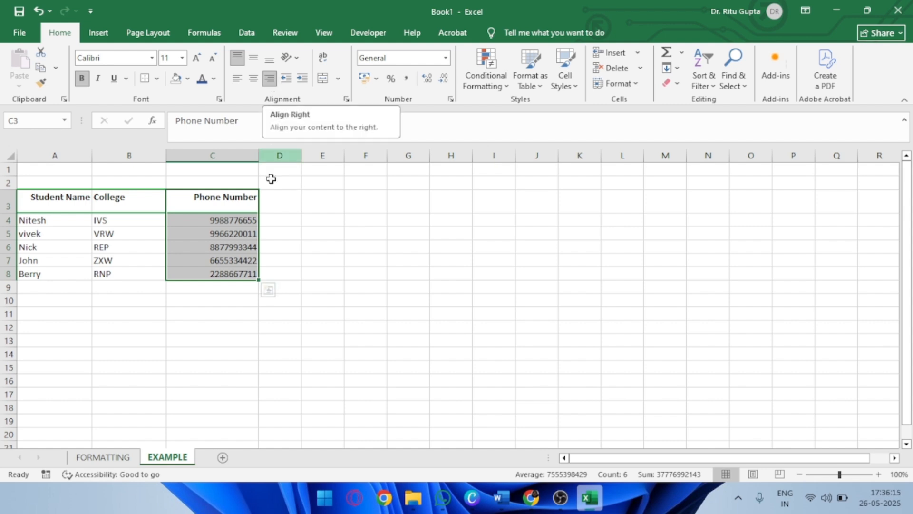
{"action": "left_click", "coordinate": [286, 248]}
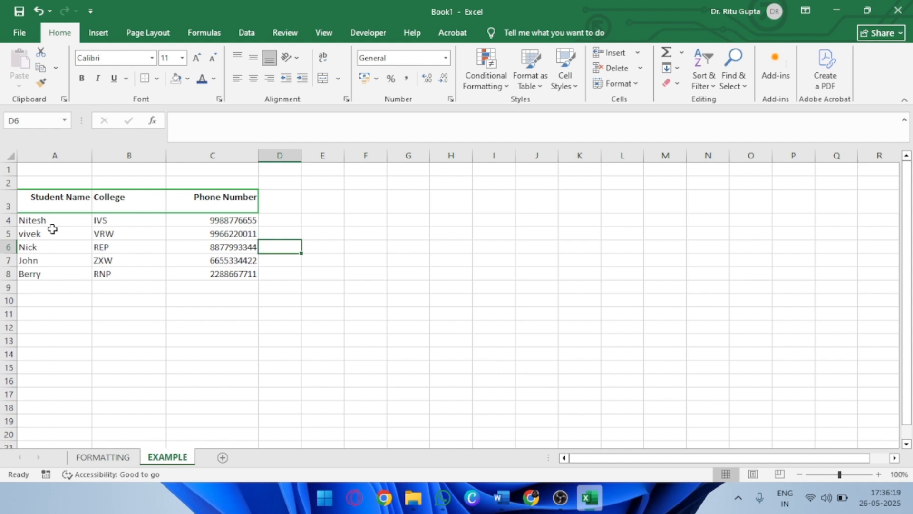
- Apply all borders to the student records in A4:C8
{"action": "left_click", "coordinate": [148, 326]}
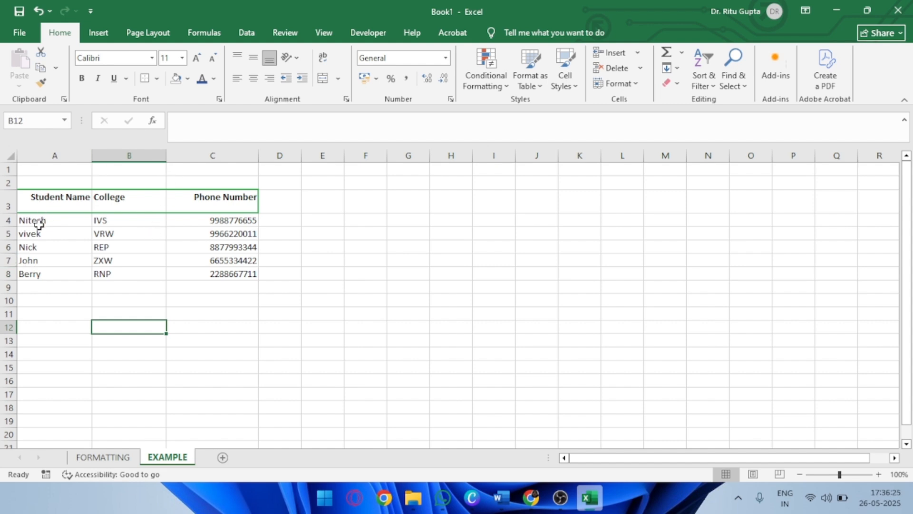
{"action": "left_click_drag", "start_coordinate": [35, 220], "coordinate": [224, 272]}
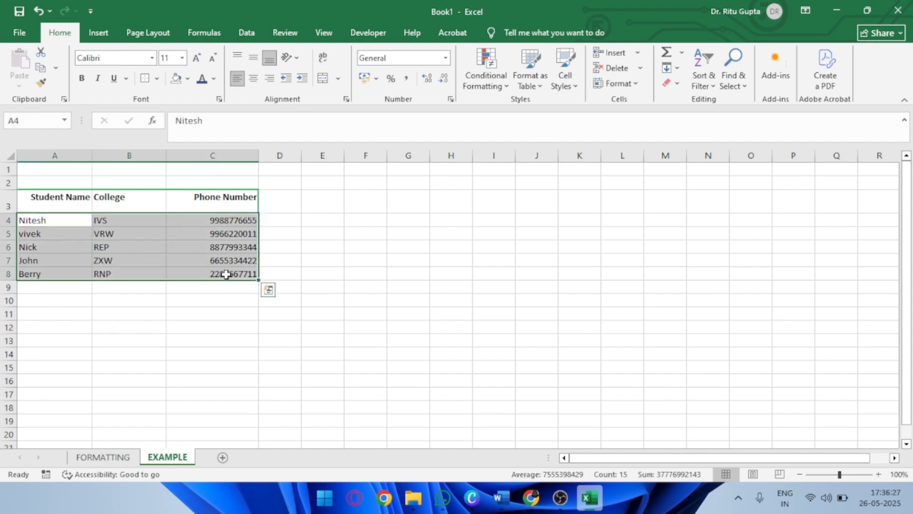
{"action": "left_click", "coordinate": [157, 79]}
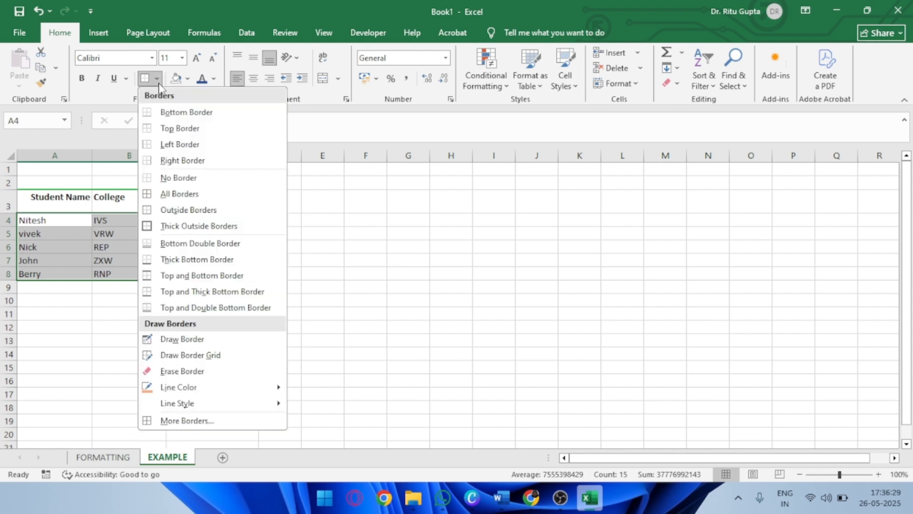
{"action": "left_click", "coordinate": [168, 195]}
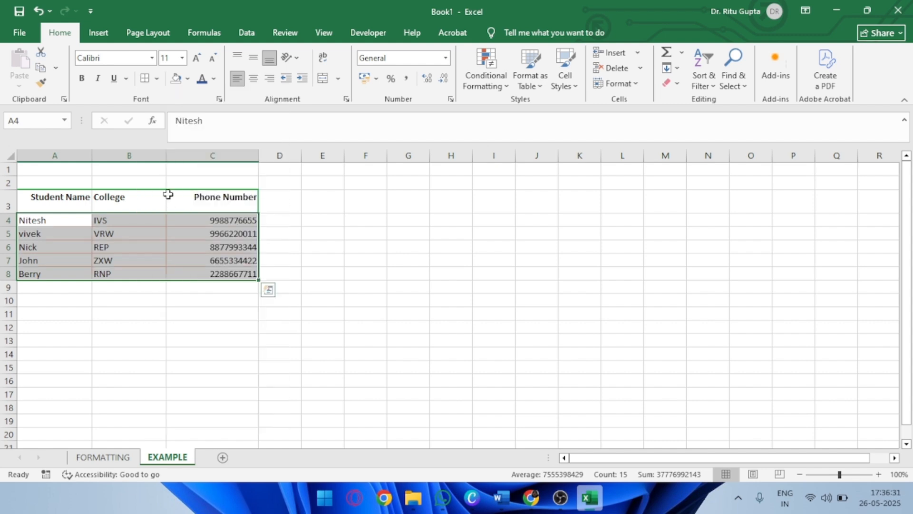
{"action": "left_click", "coordinate": [370, 247]}
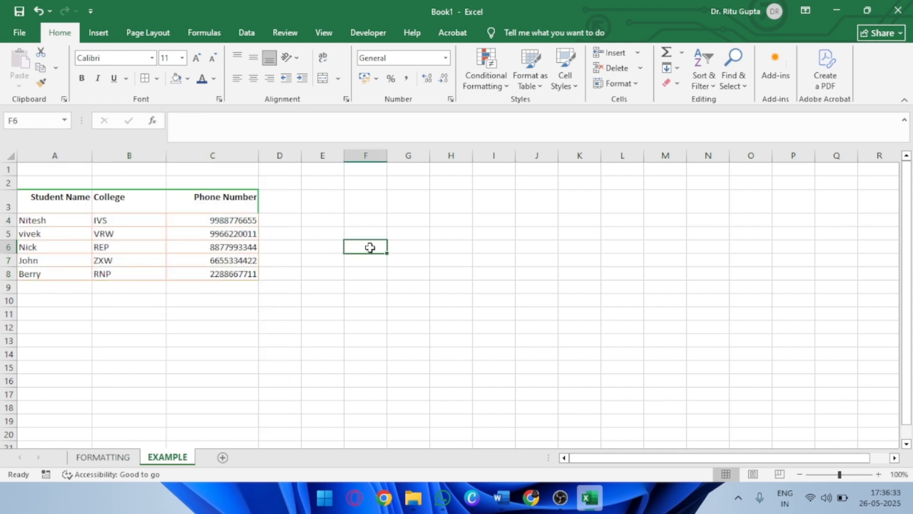